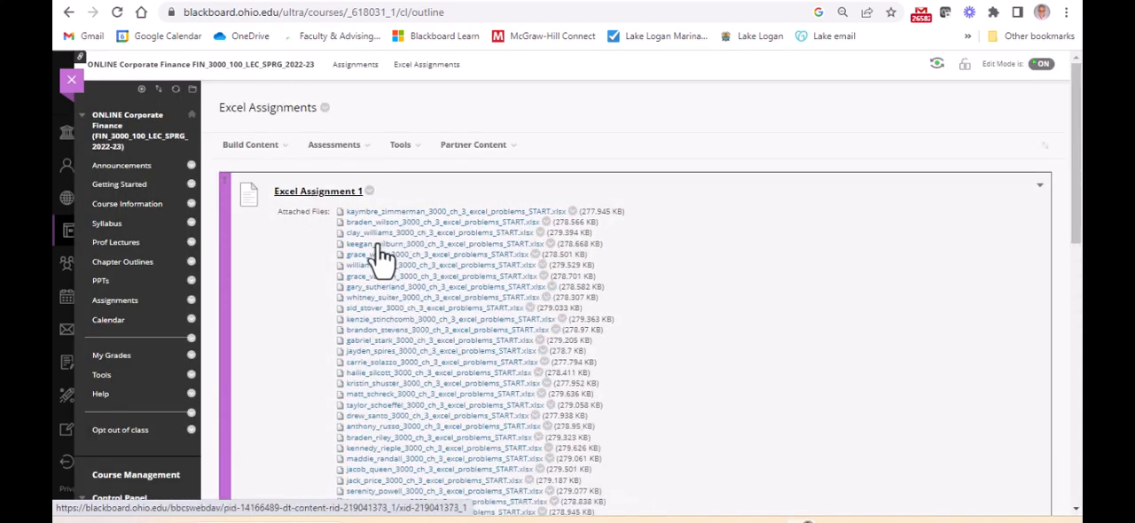
Open the first START workbook attached under Excel Assignment 1 in Excel, enable editing and reduce the zoom to 80%
click(364, 214)
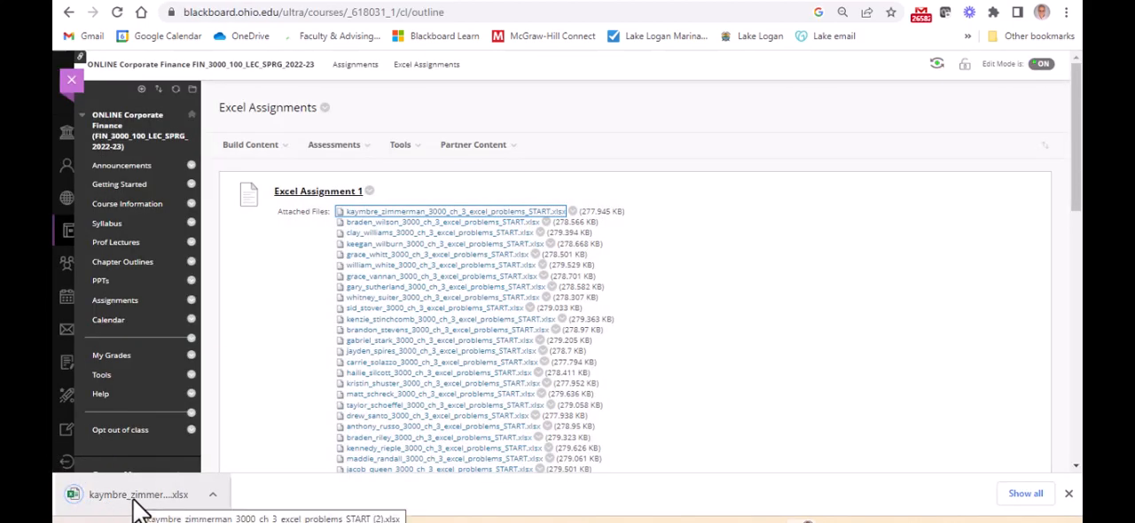
click(135, 504)
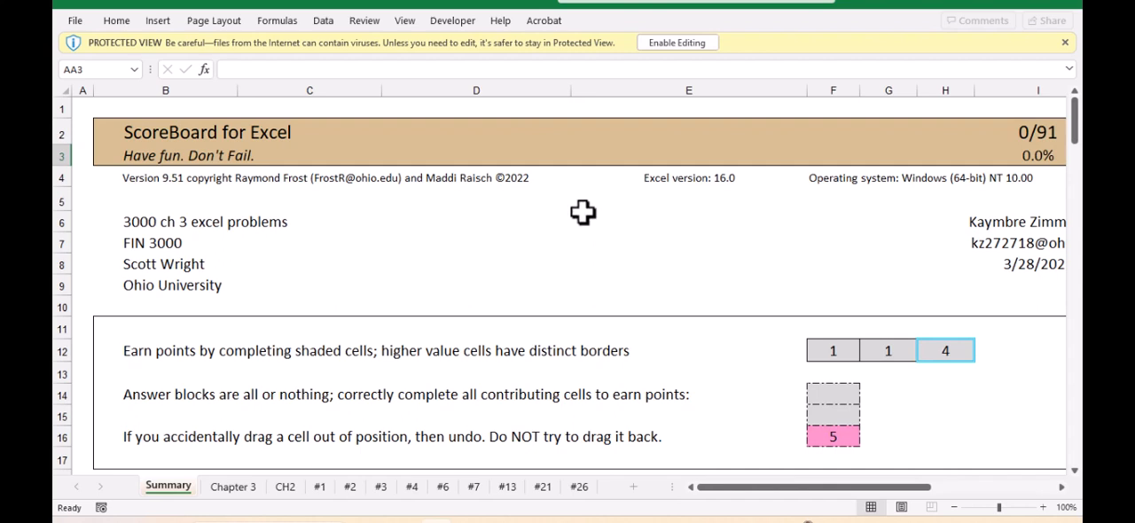
click(685, 40)
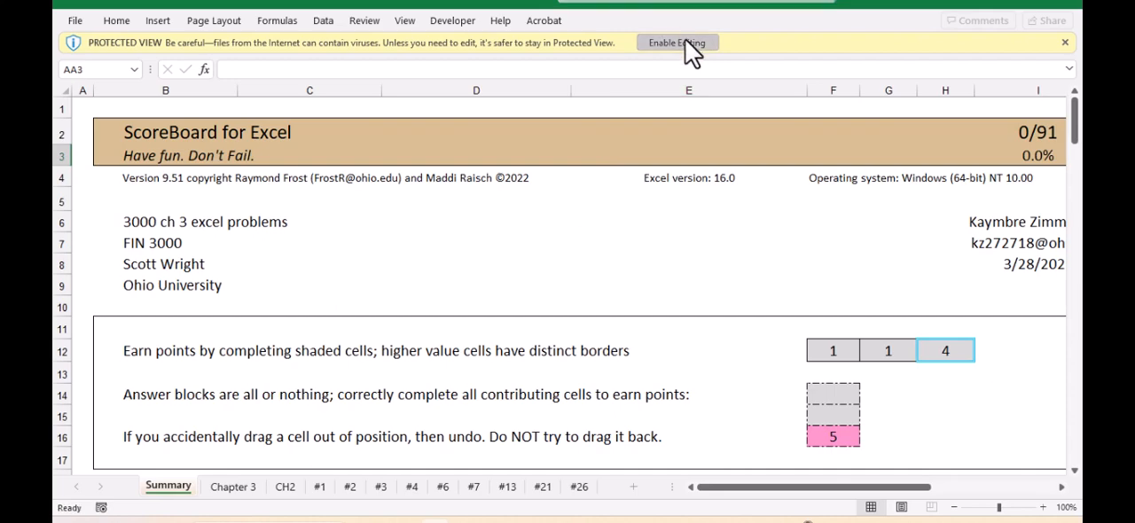
click(954, 508)
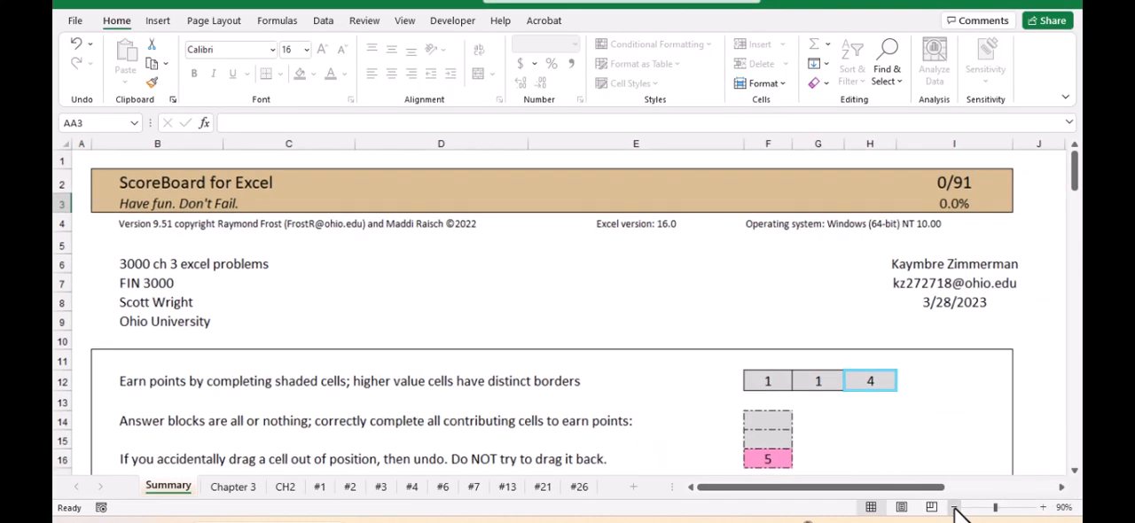
click(954, 507)
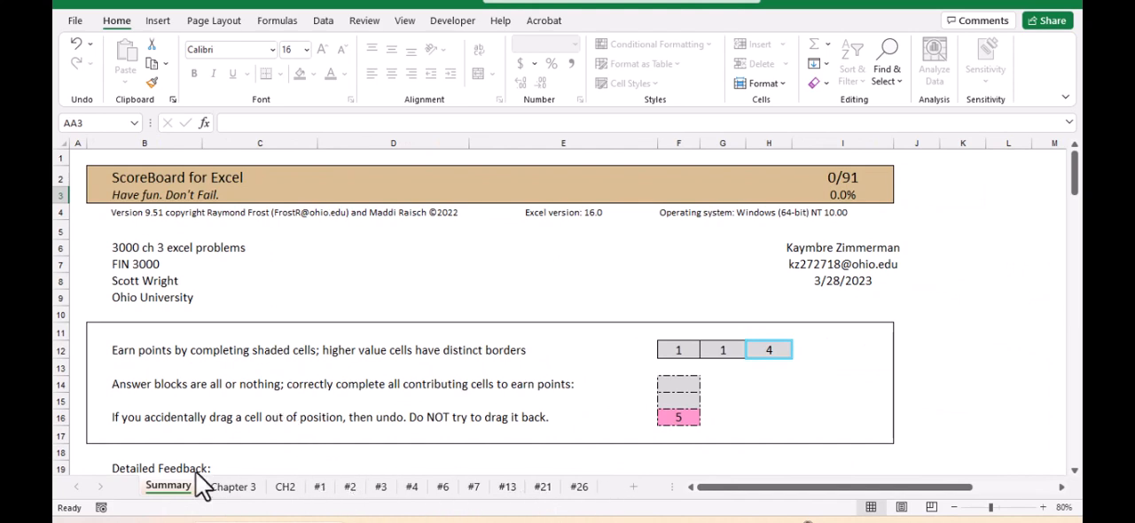
Review the Summary sheet's points table, the Chapter 3 title sheet, and the input area and color key on CH2
scroll(426, 287, down, 6)
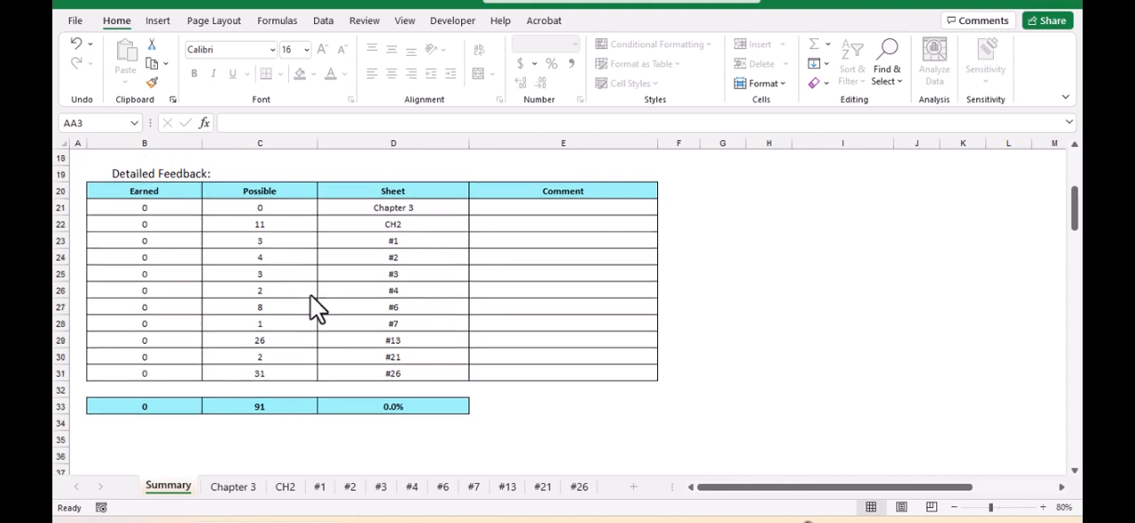
scroll(310, 295, up, 6)
scroll(306, 300, down, 4)
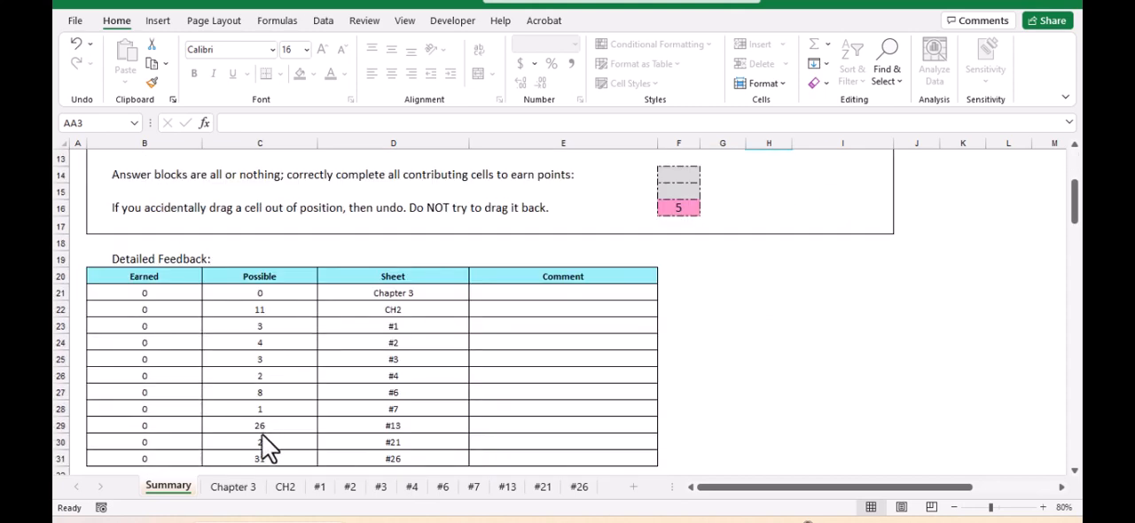
click(237, 490)
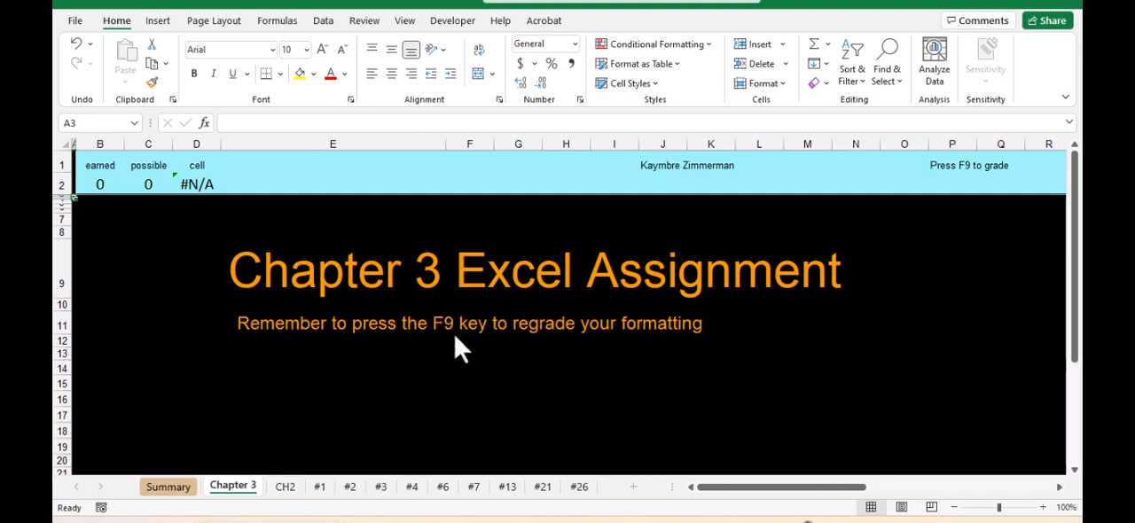
click(287, 487)
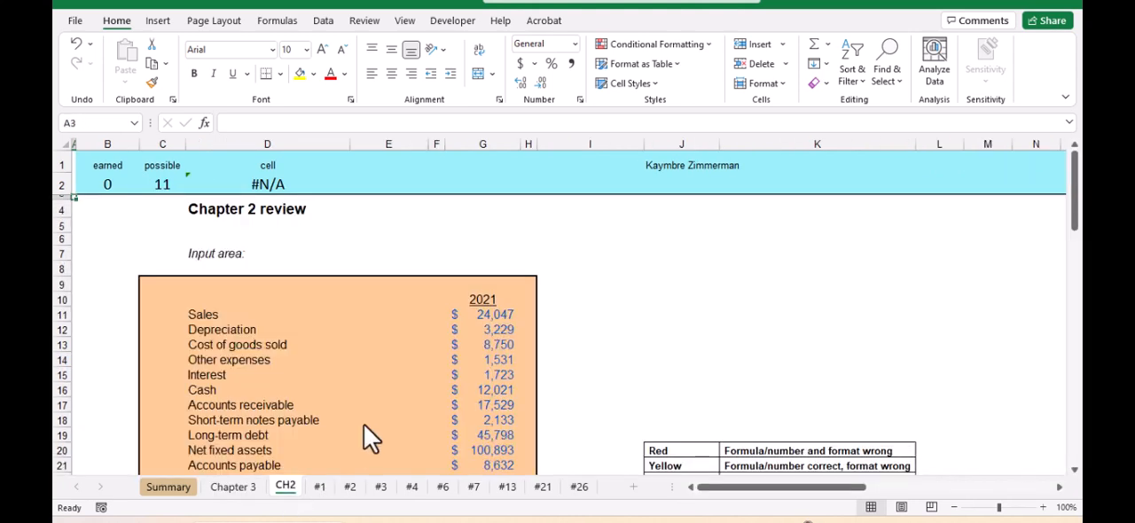
scroll(355, 348, down, 5)
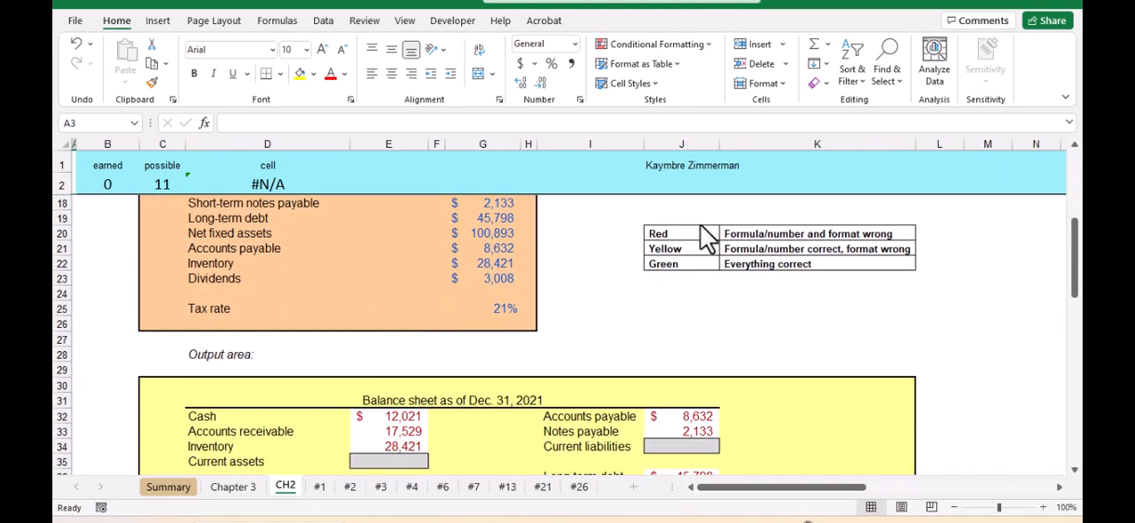
Calculate current assets in cell E35 of the CH2 balance sheet with =SUM(E32:E34)
click(388, 461)
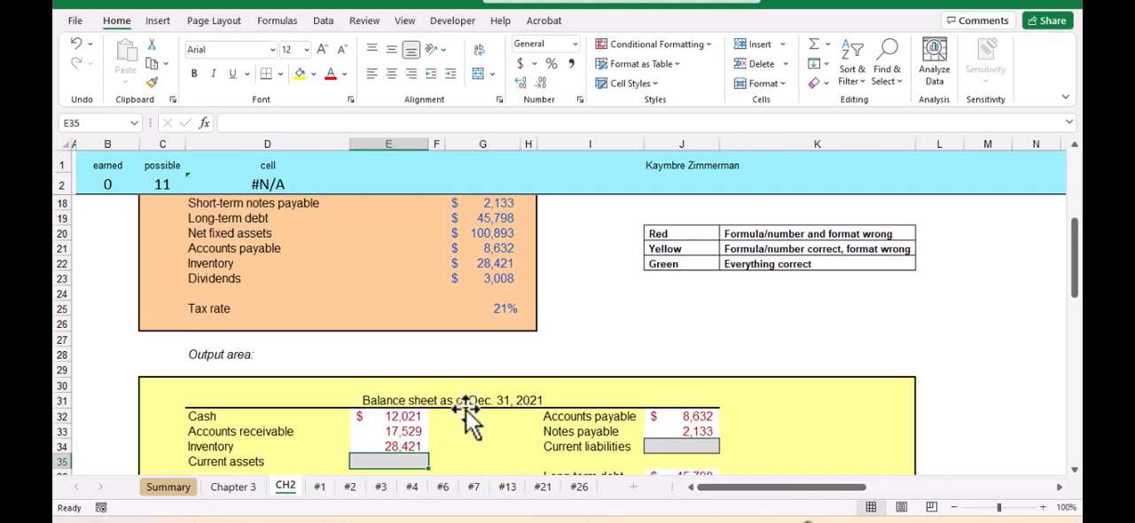
scroll(487, 384, down, 1)
scroll(487, 385, down, 1)
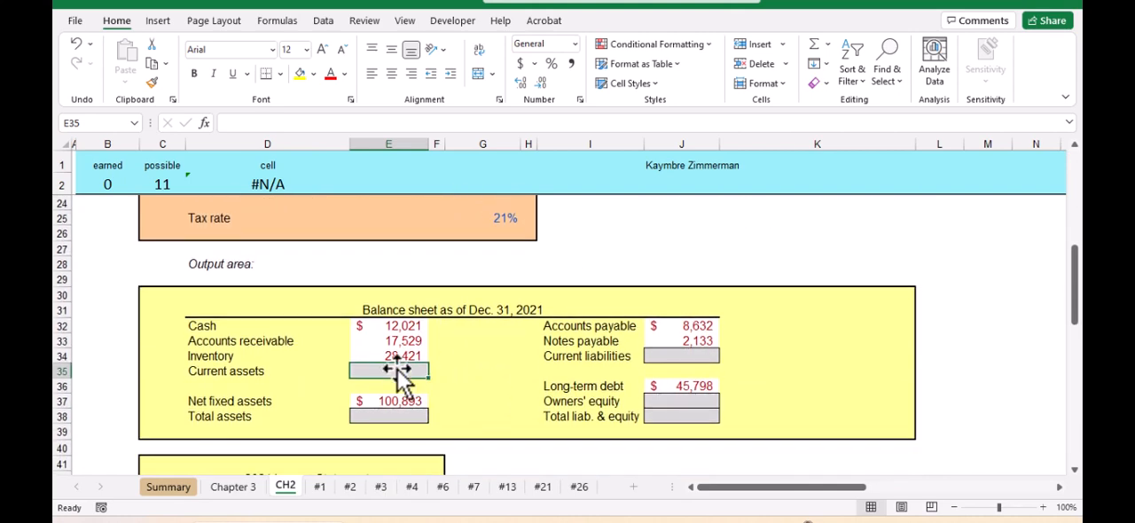
text(=)
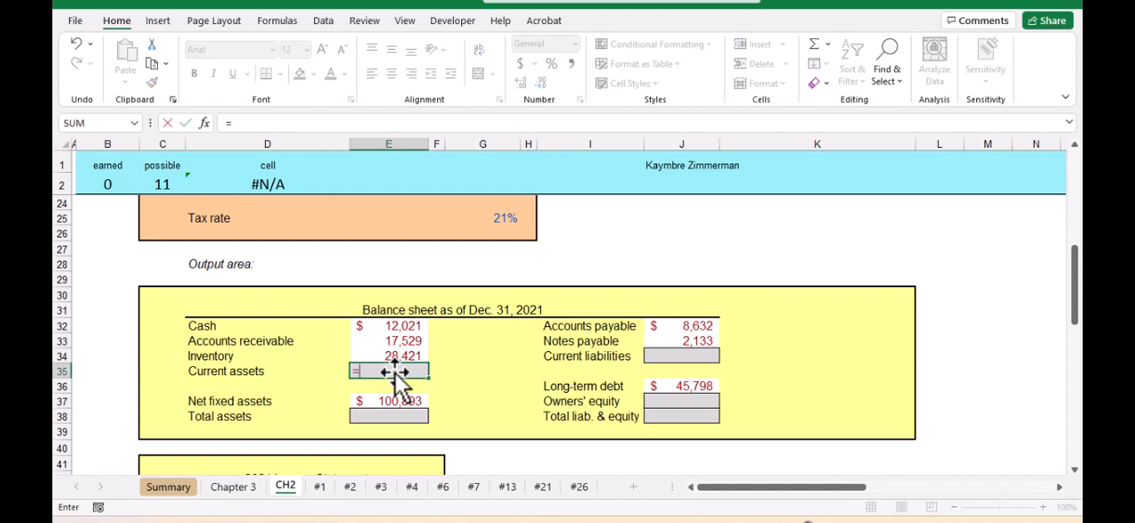
text(Sum()
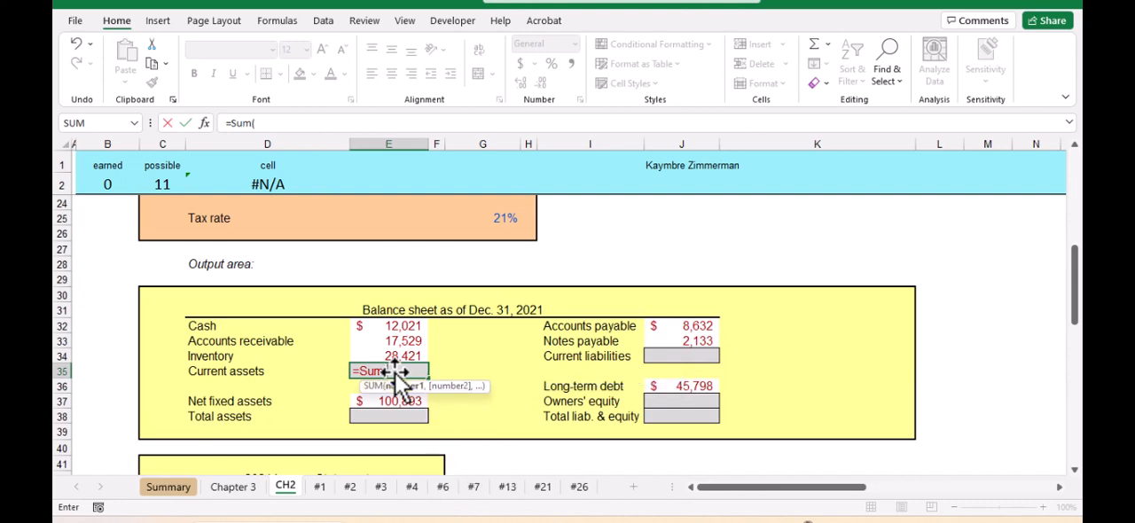
key(Up)
key(shift+Up)
key(shift+Up)
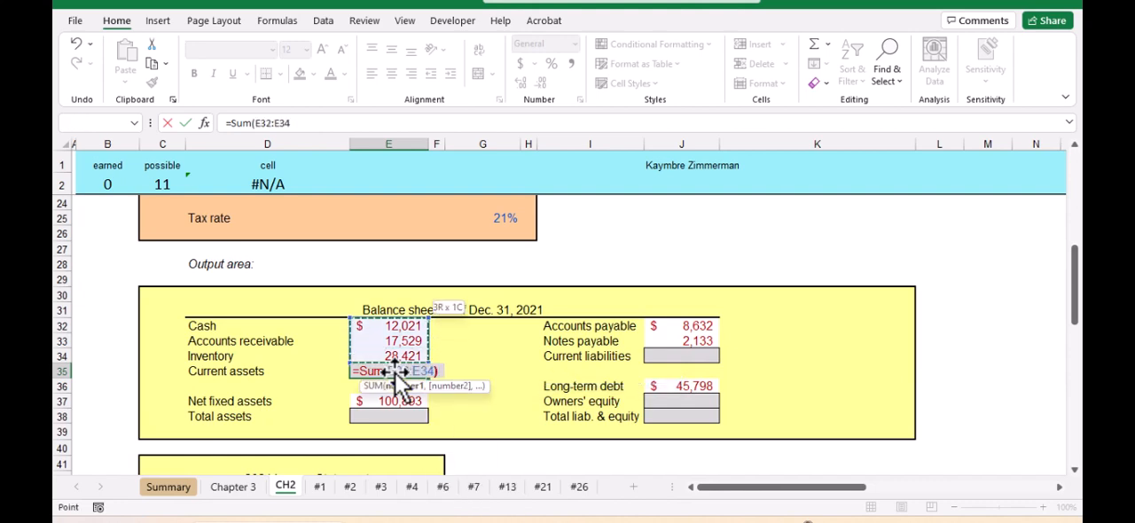
text())
key(Return)
key(Up)
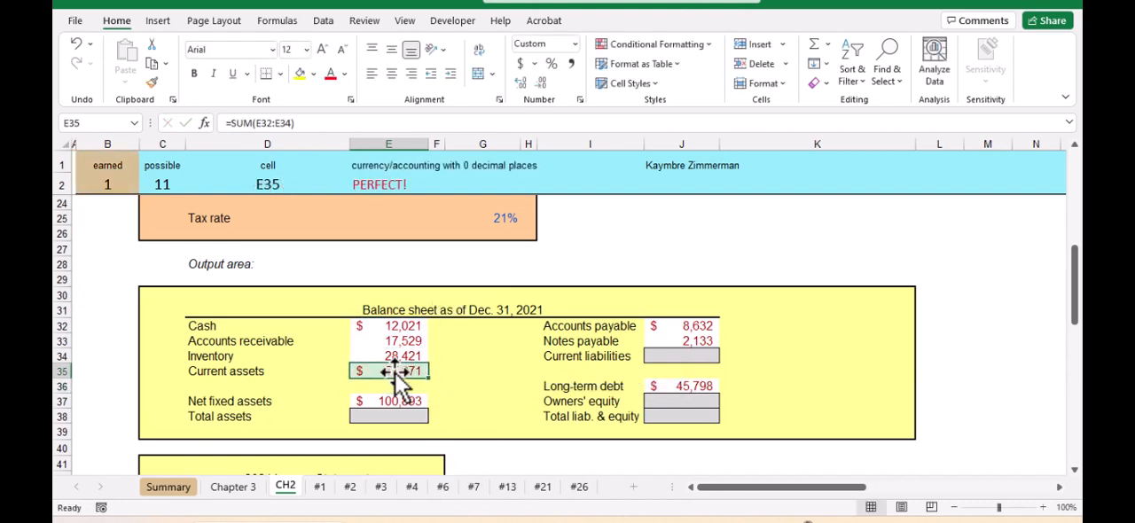
Replace the current assets formula in E35 with the cell-by-cell addition =E34+E33+E32
text(=)
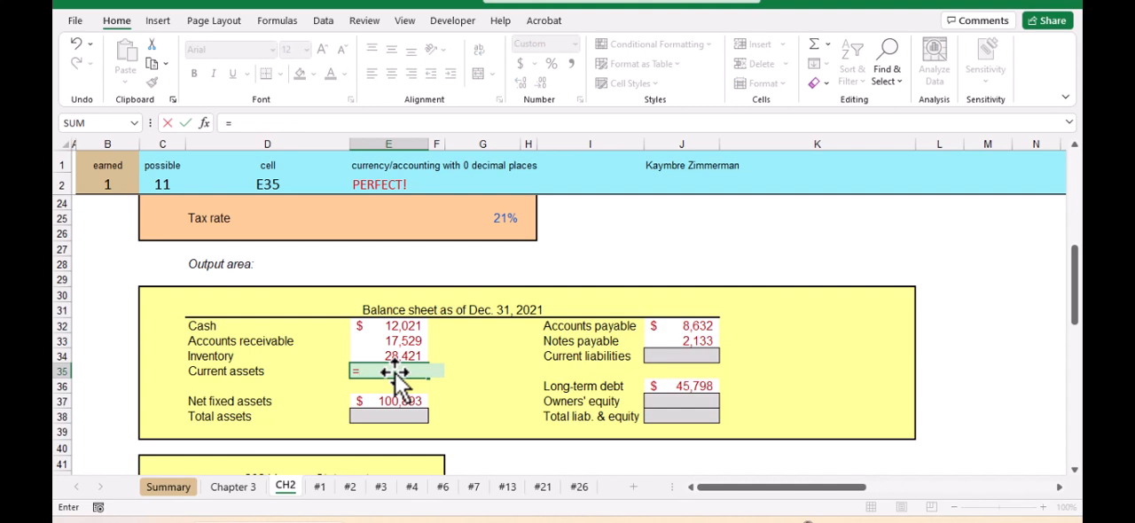
key(Up)
text(+)
key(Up)
key(Up)
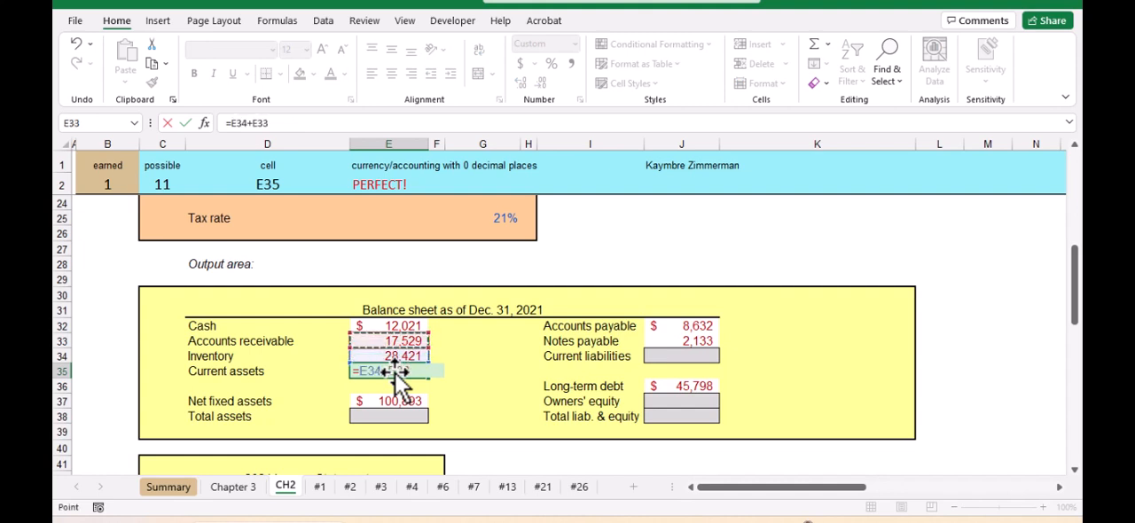
text(+)
key(Up)
key(Up)
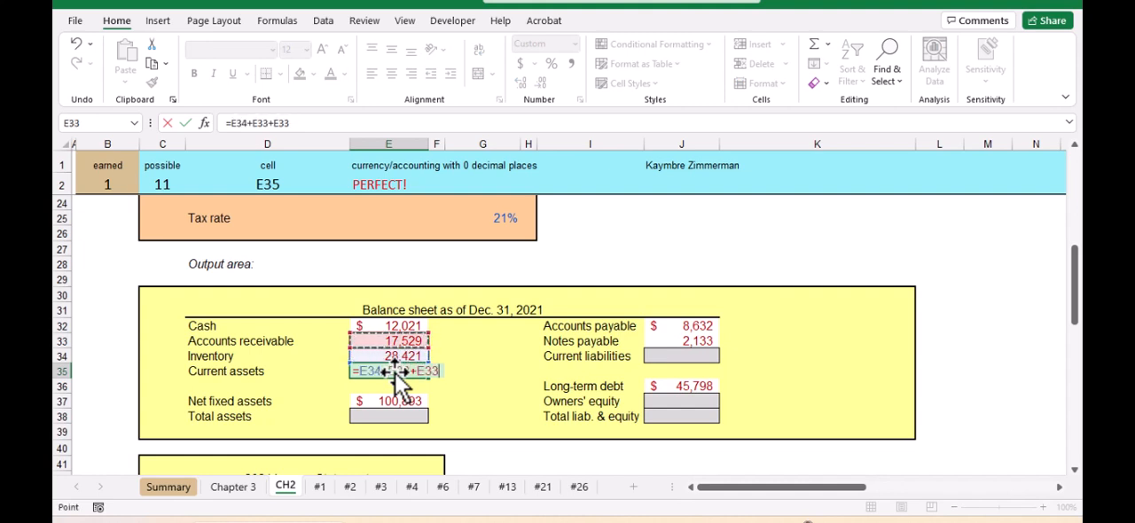
key(Up)
key(Return)
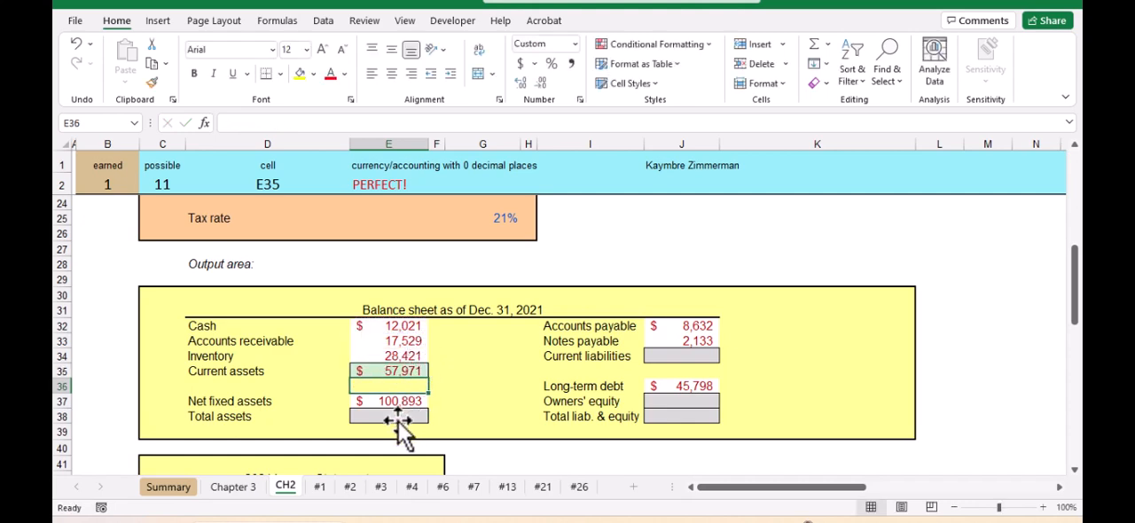
Calculate total assets in E38 by adding net fixed assets and current assets with =E37+E35
click(390, 419)
text(=)
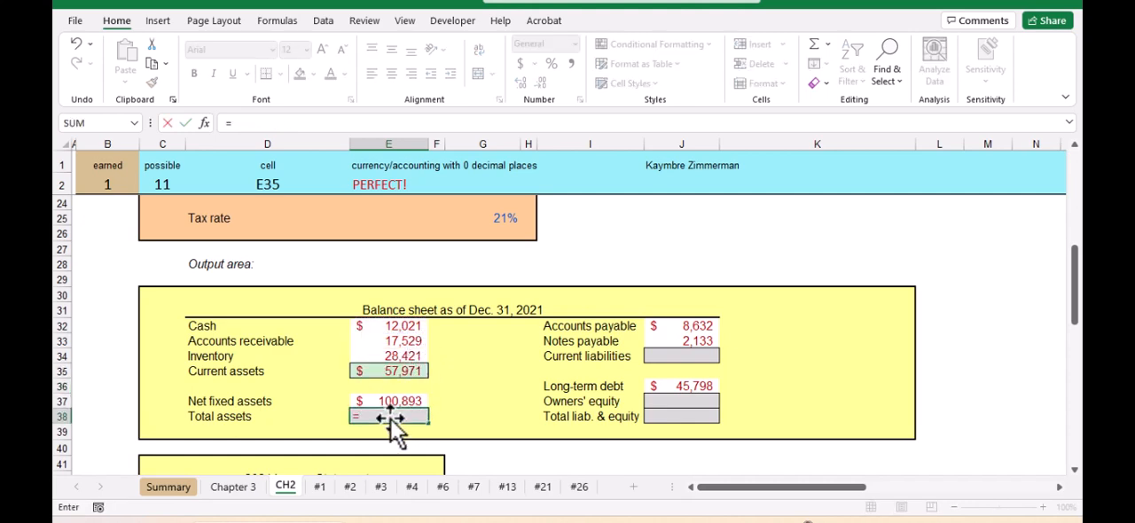
key(Up)
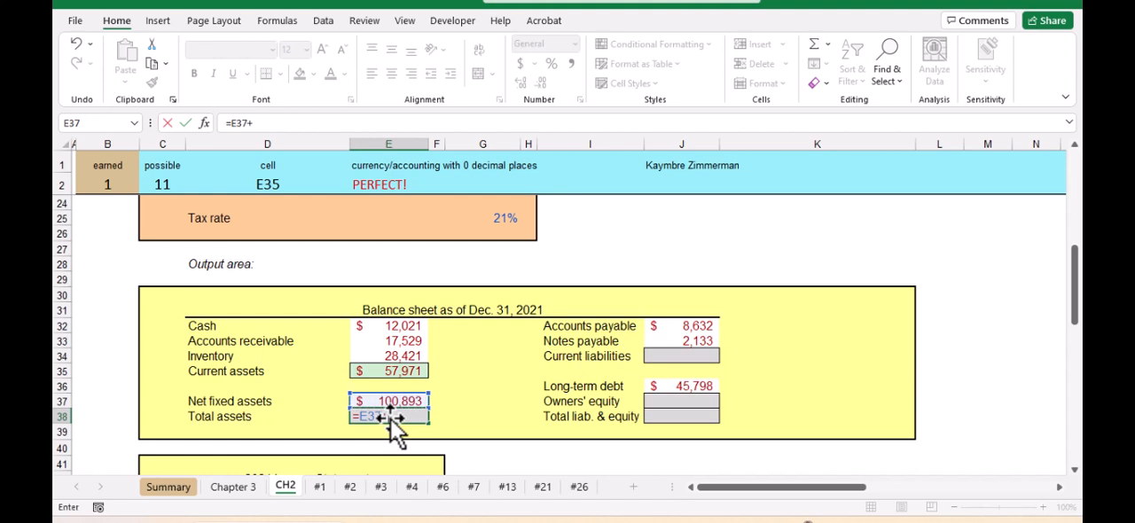
text(+)
key(Up)
key(Up)
key(Up)
key(Return)
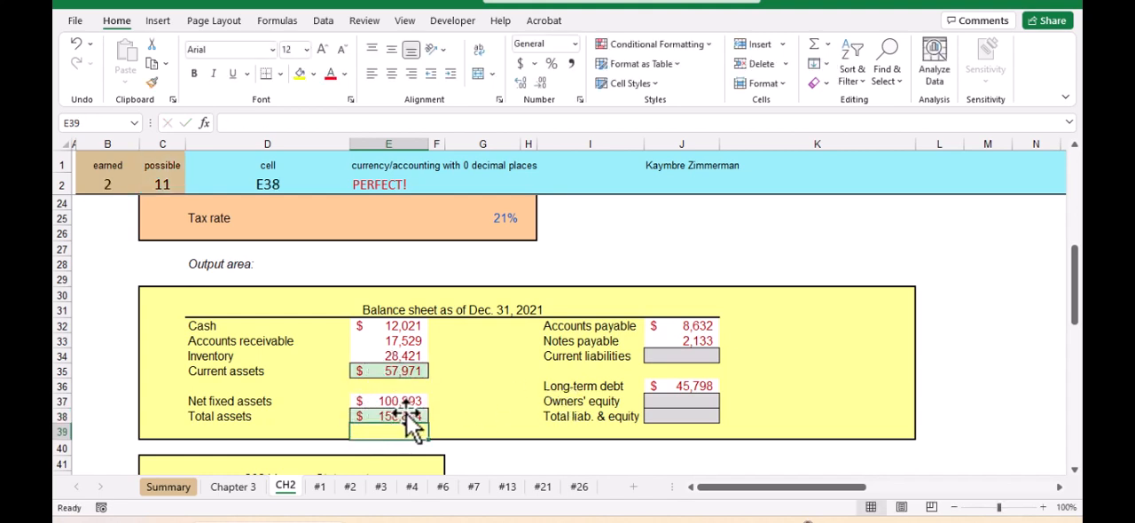
key(Up)
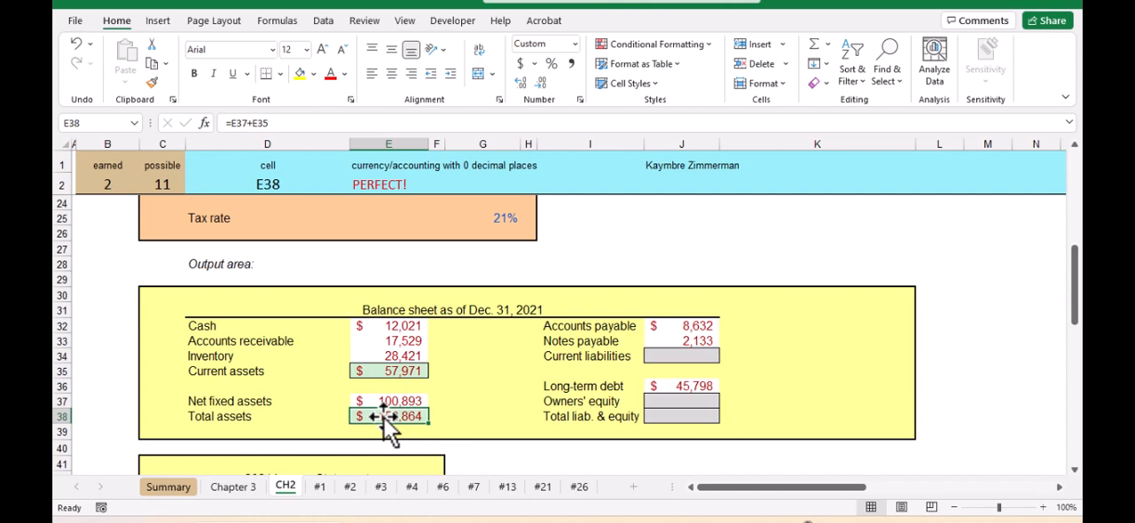
Overwrite the current assets formula in E35 with the plain number 7 and check the total assets cell
click(395, 370)
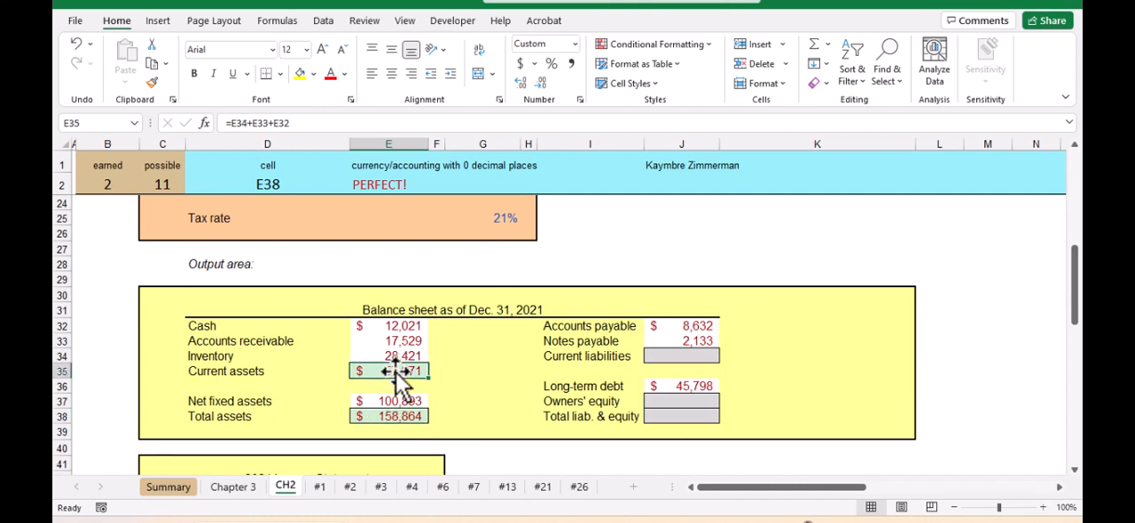
text(7)
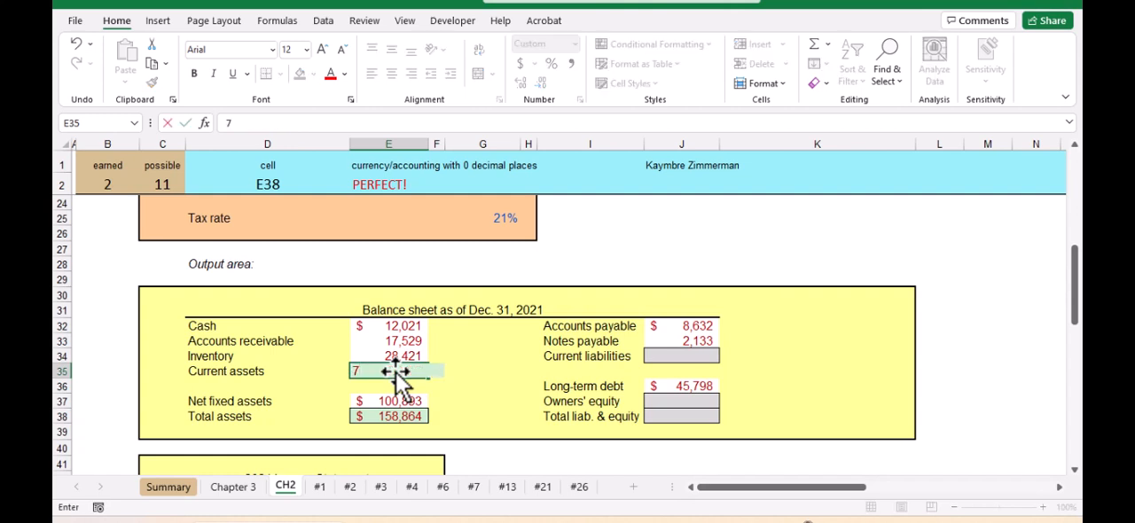
key(Return)
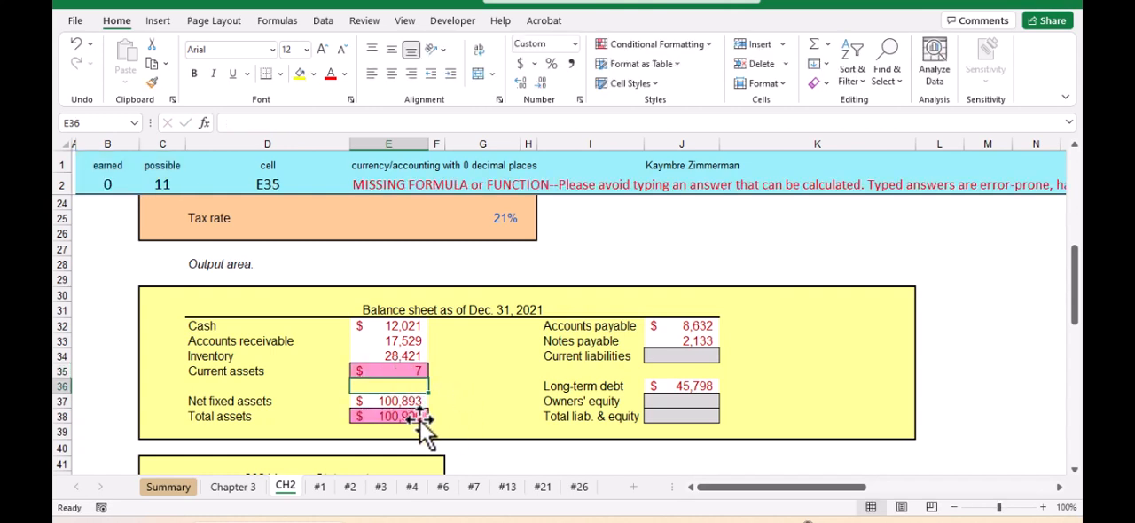
click(400, 415)
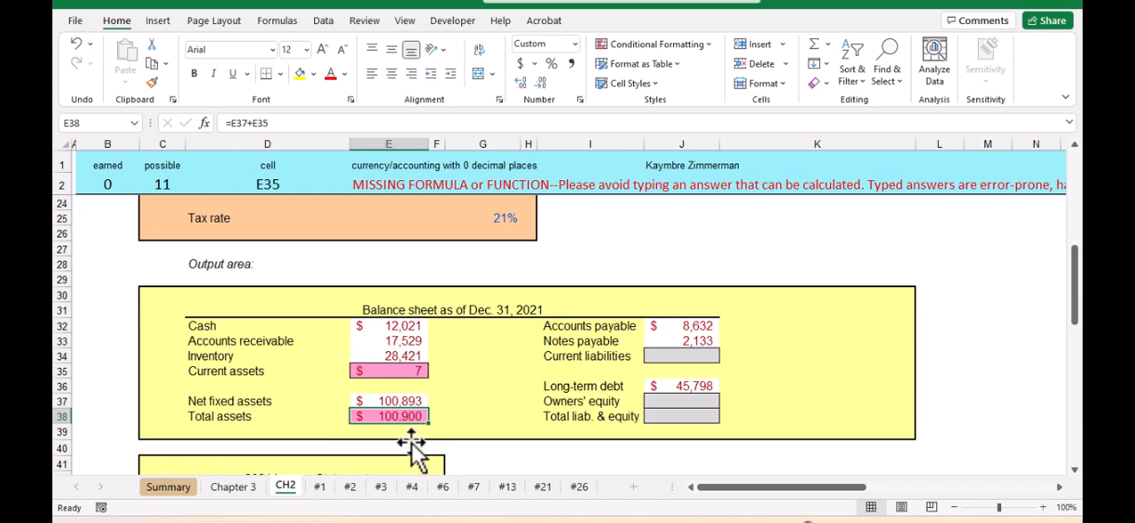
Replace the plain number in current assets cell E35 with the formula =SUM(E32:E34)
click(408, 373)
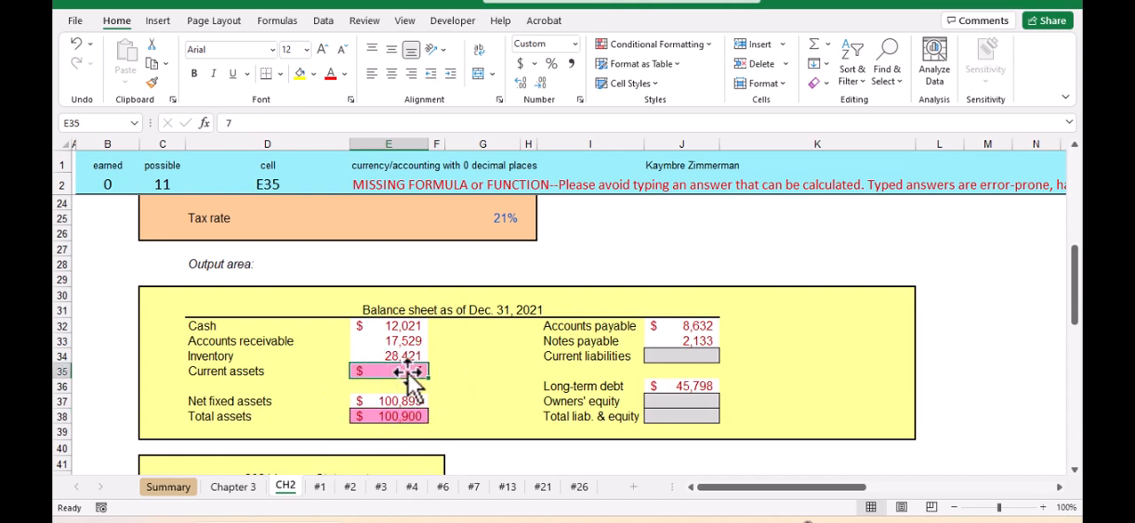
text(=sum()
key(Up)
key(Up)
key(Up)
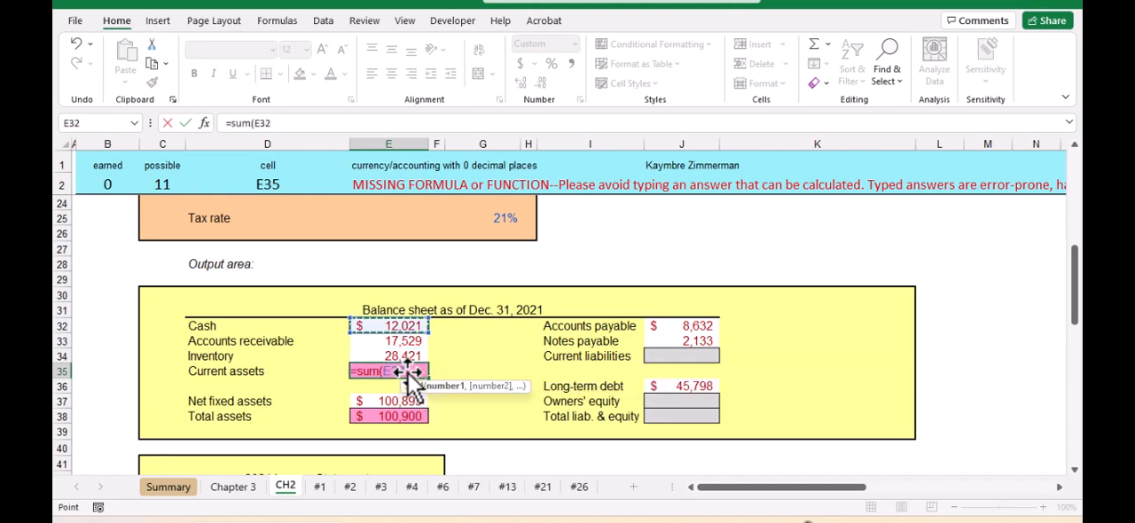
key(shift+Down)
key(shift+Down)
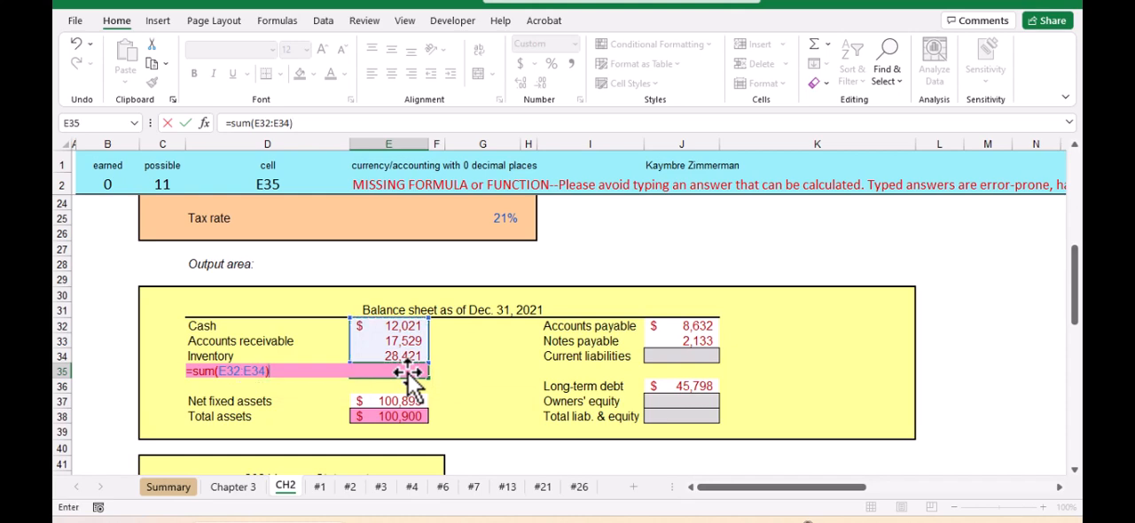
key(Return)
Calculate EBIT in E47 of the 2021 income statement by subtracting costs, other expenses and depreciation from sales with =E43-E44-E45-E46
scroll(479, 359, down, 3)
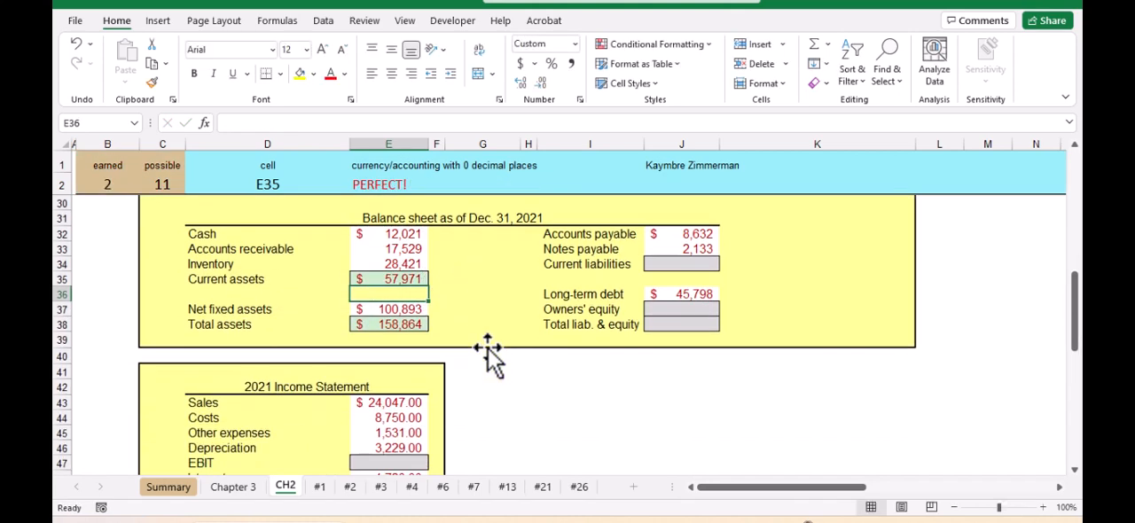
scroll(474, 364, down, 1)
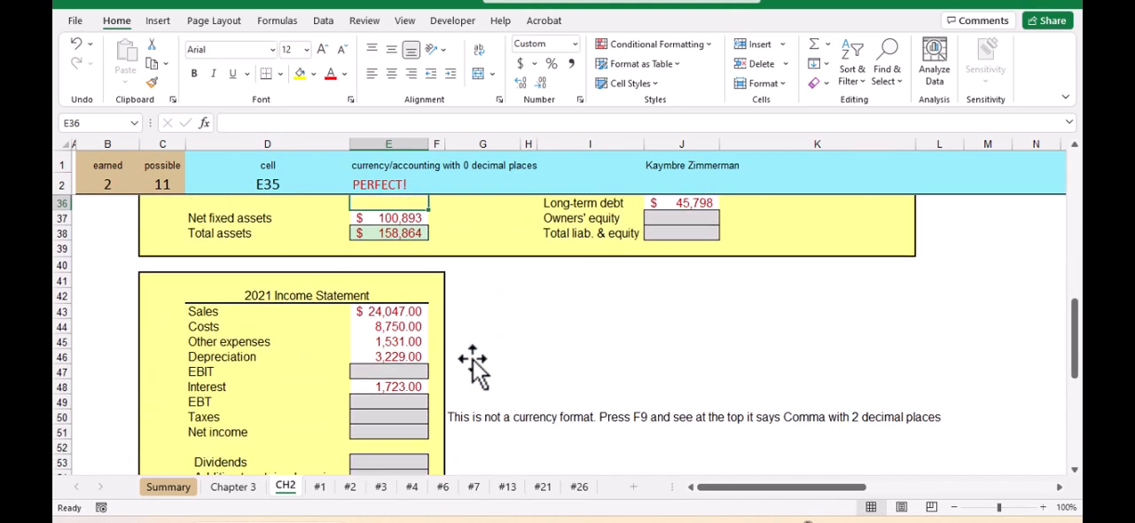
click(387, 372)
text(=)
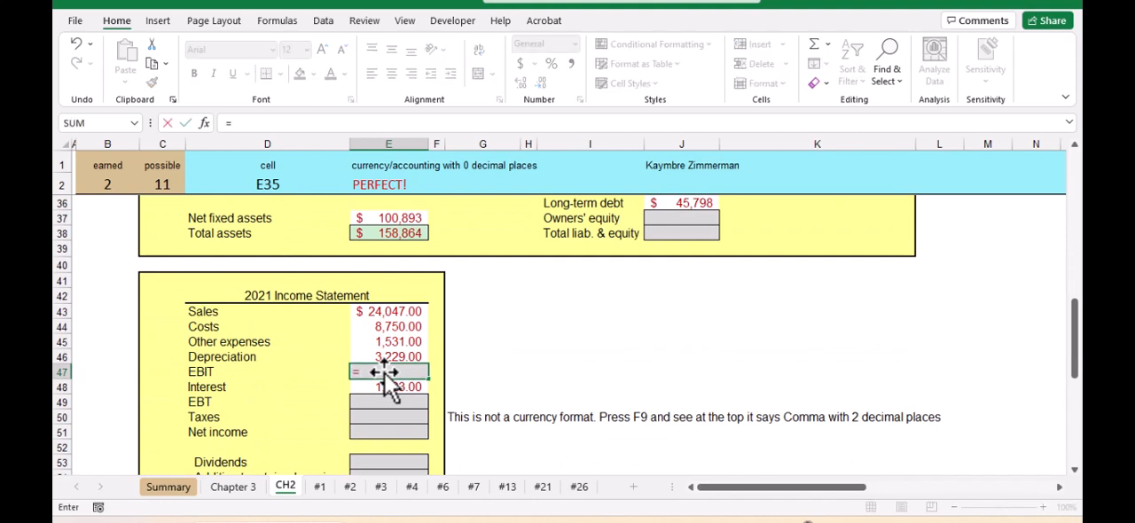
key(Up)
key(Up)
key(Up)
key(Up)
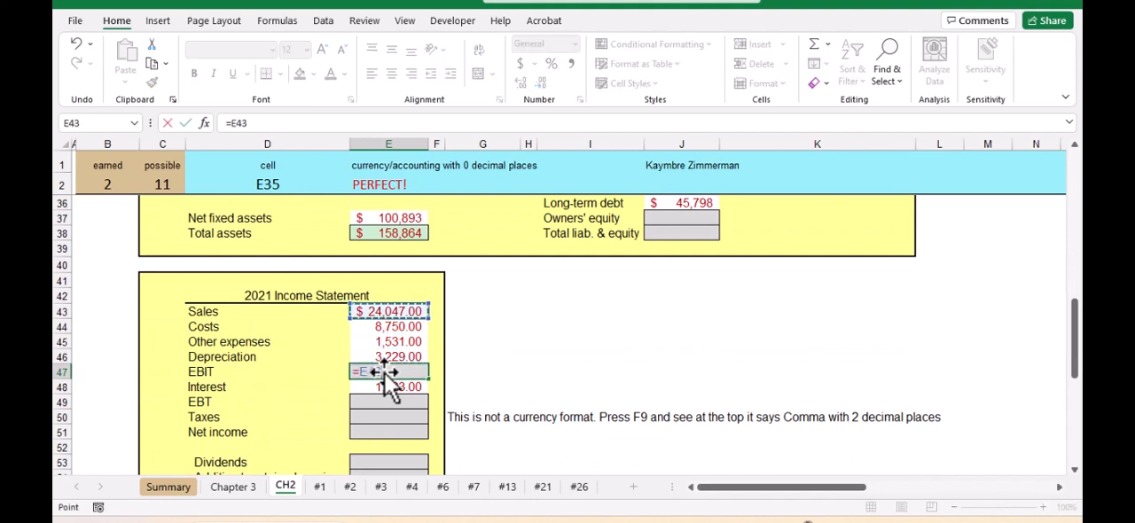
text(-)
key(Up)
key(Up)
key(Up)
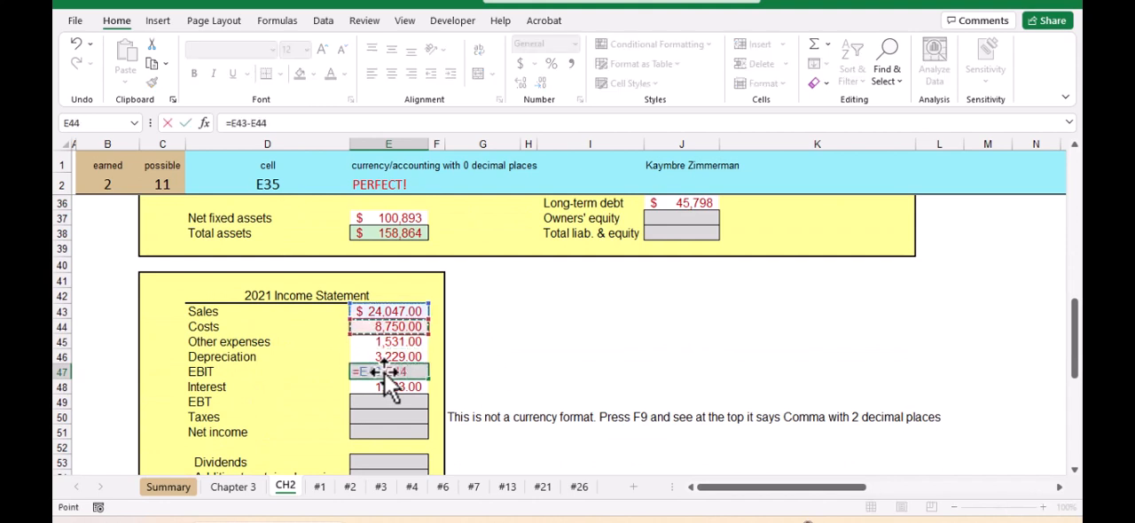
text(-)
key(Up)
key(Up)
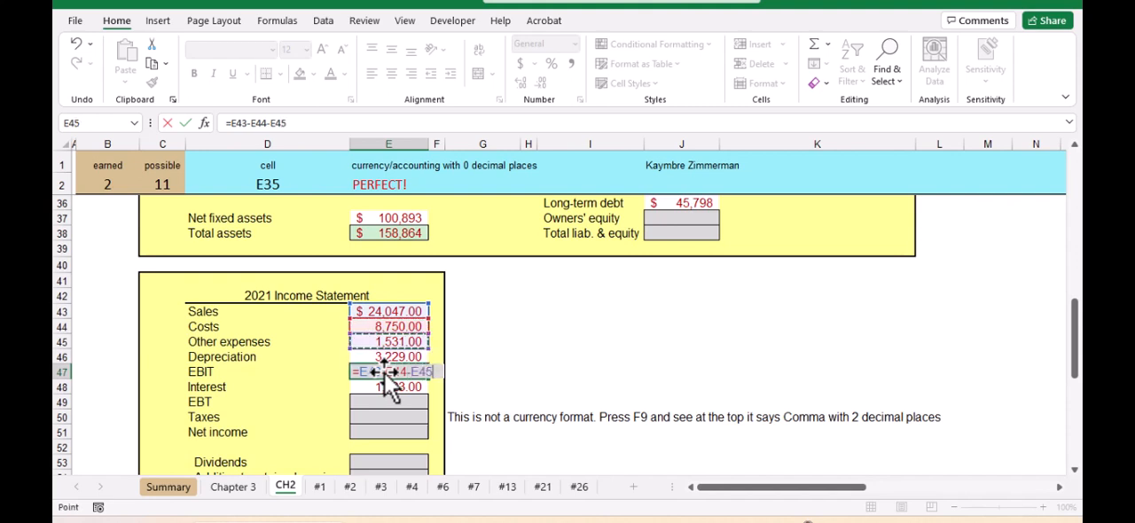
text(-)
key(Up)
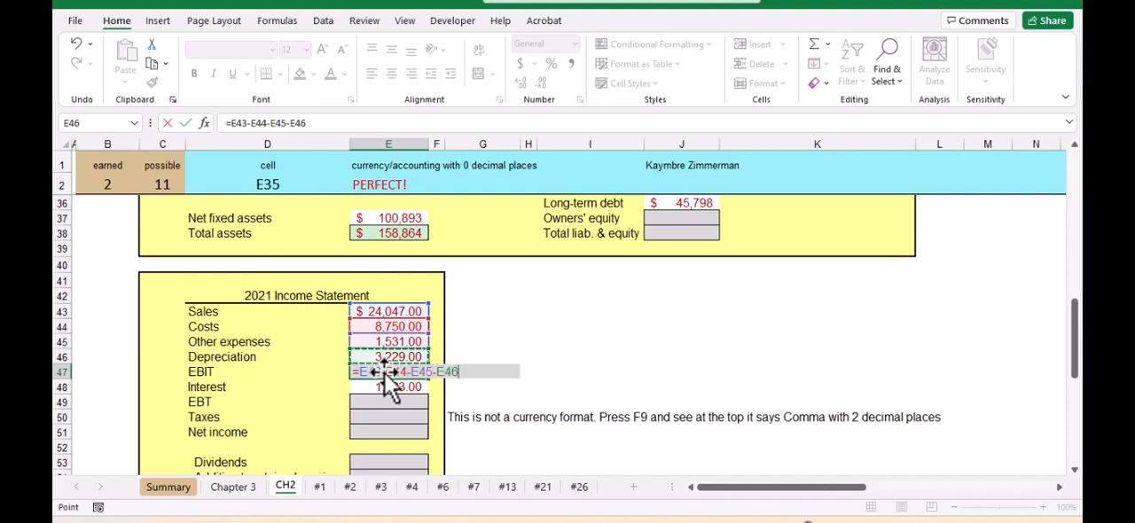
key(Return)
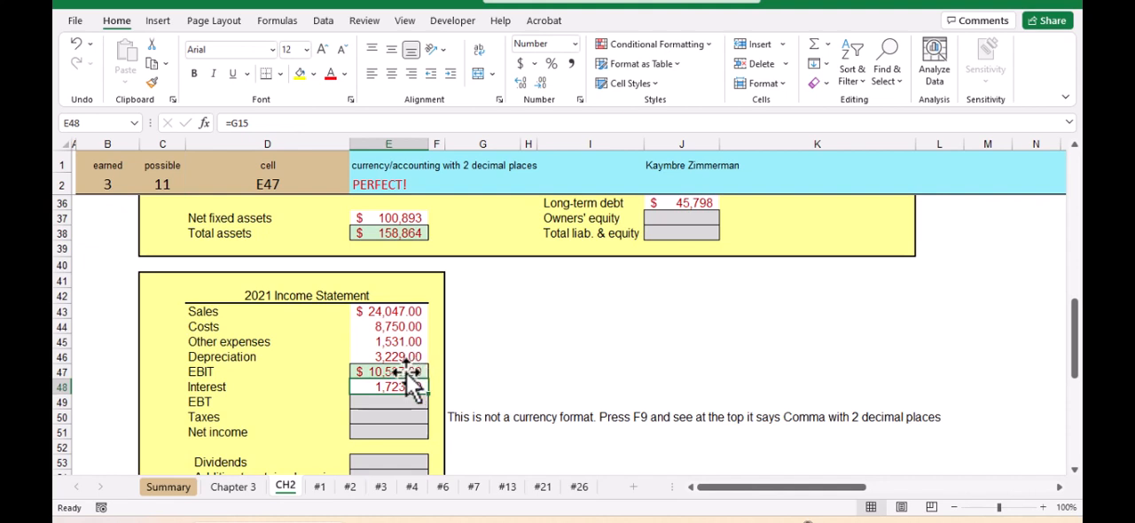
Calculate EBT in E49 by subtracting interest from EBIT with the formula =E47-E48
click(364, 311)
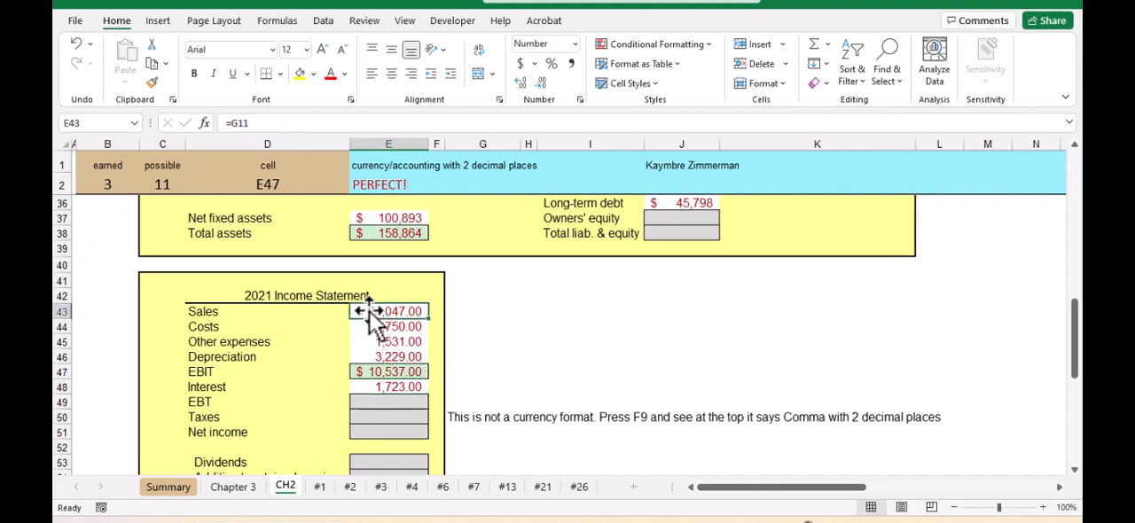
click(391, 327)
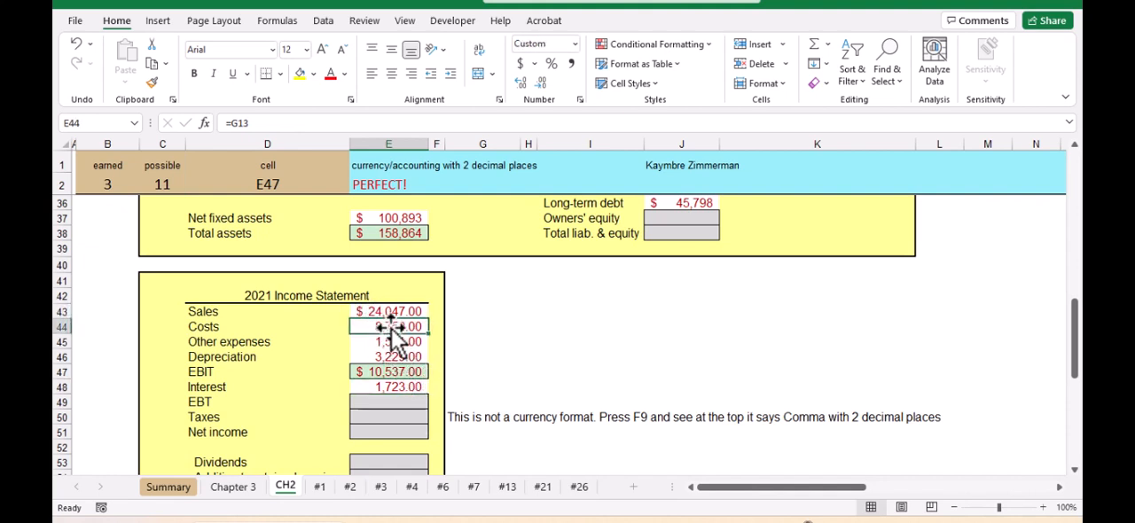
click(385, 402)
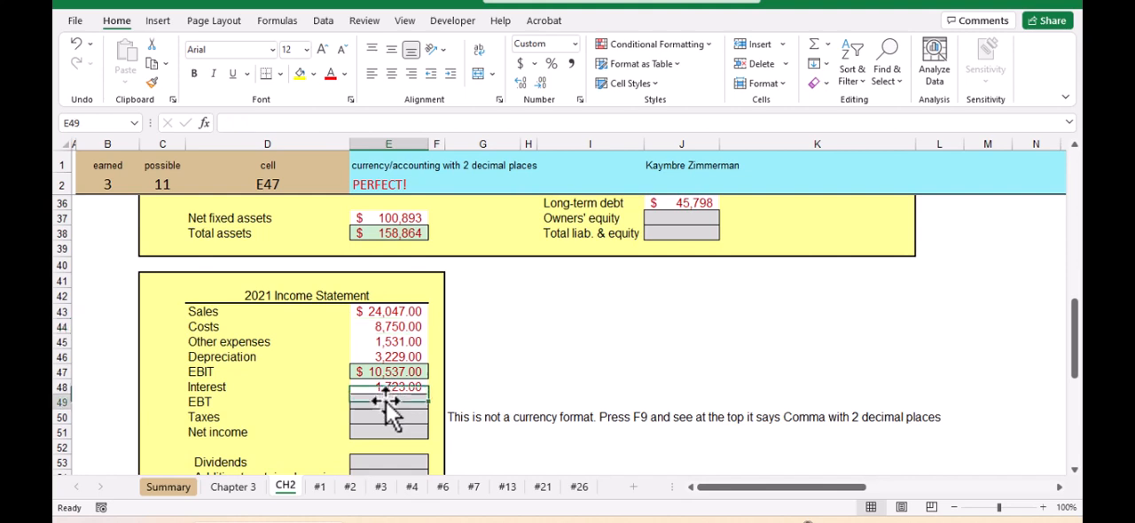
click(388, 375)
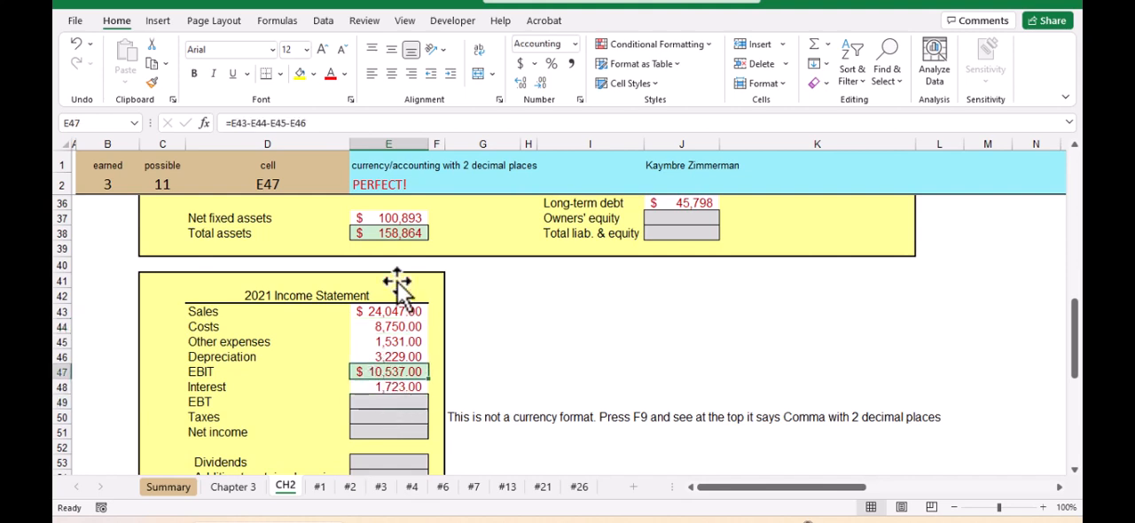
click(394, 403)
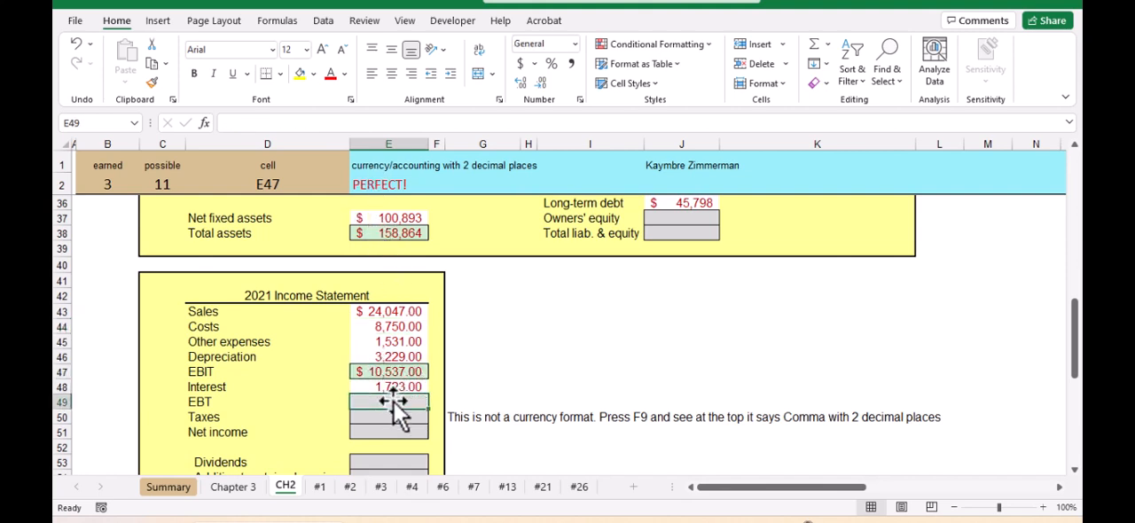
text(=)
key(Up)
key(Up)
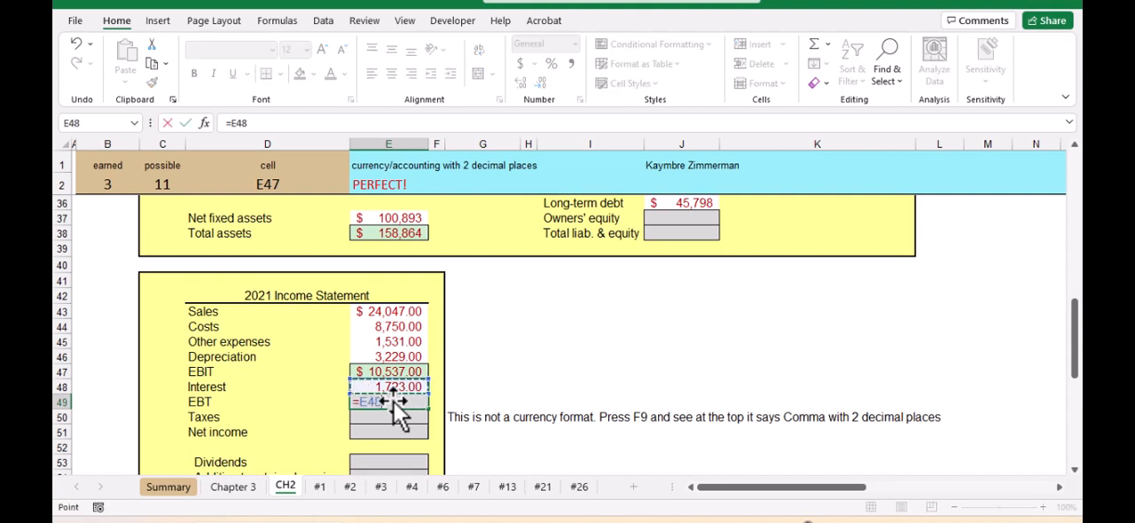
text(-)
key(Up)
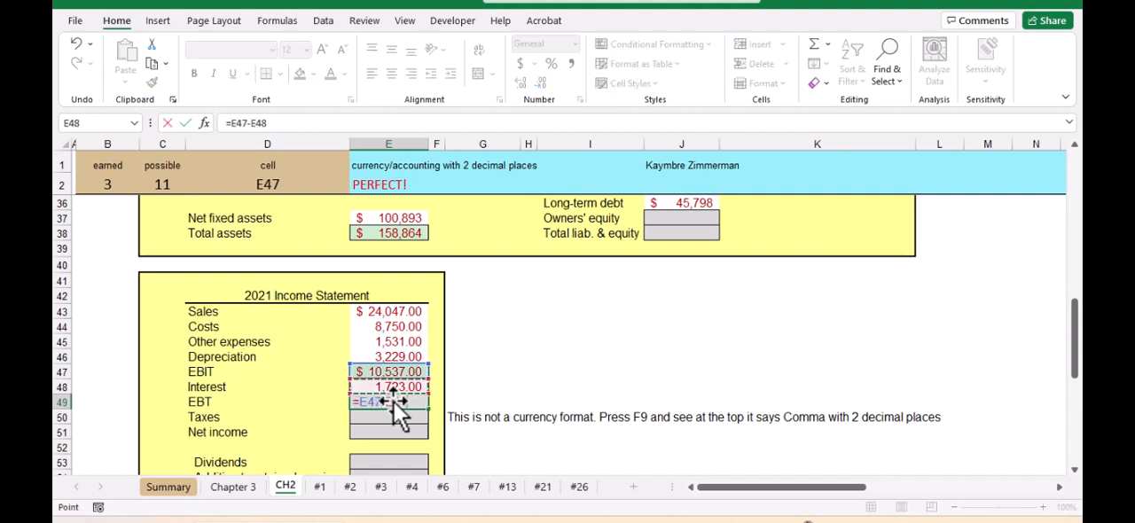
key(Return)
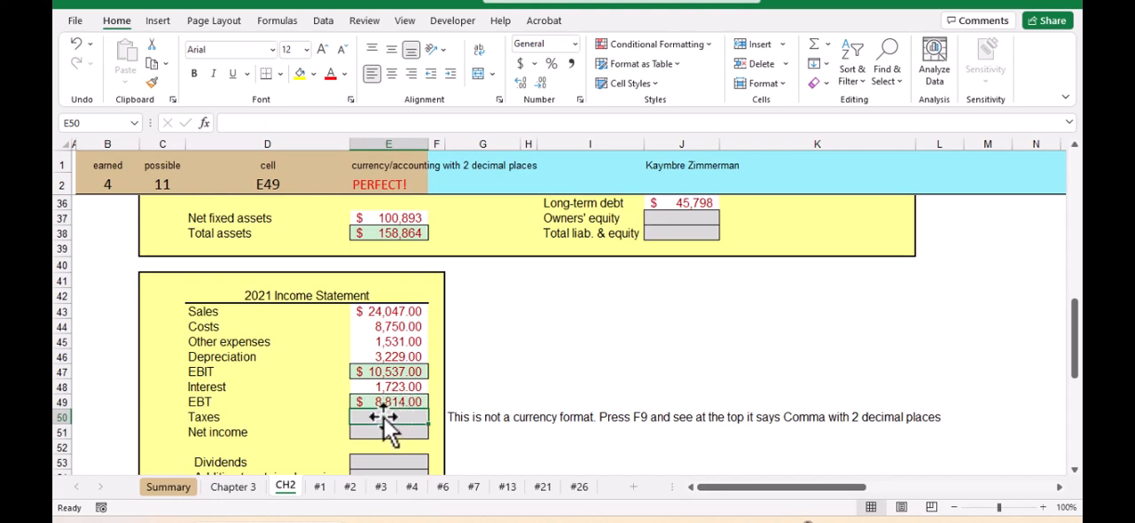
Calculate taxes in E50 from the tax rate and EBT with =G25*E49, and format the cell with the comma style
text(=)
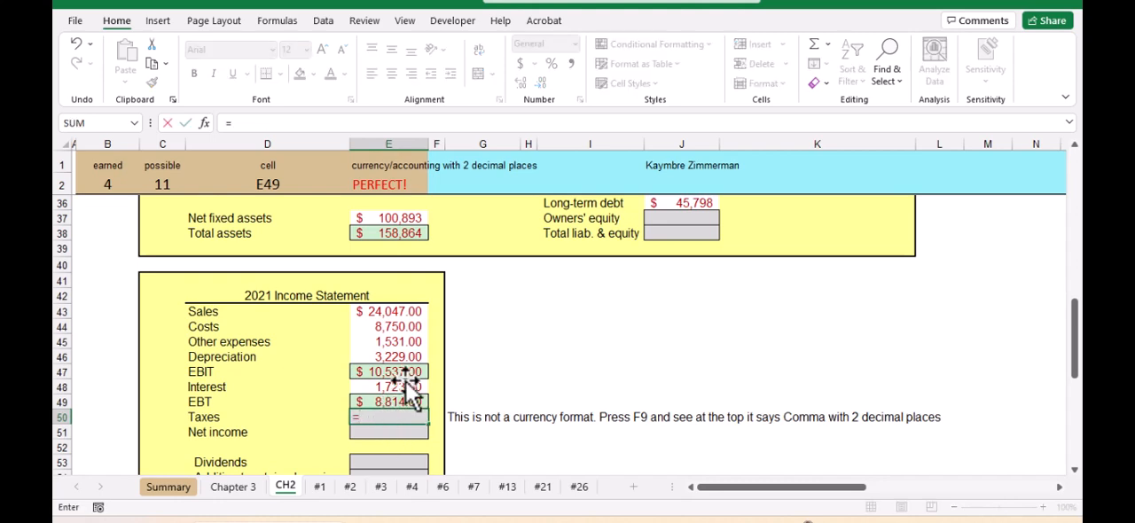
scroll(395, 381, up, 5)
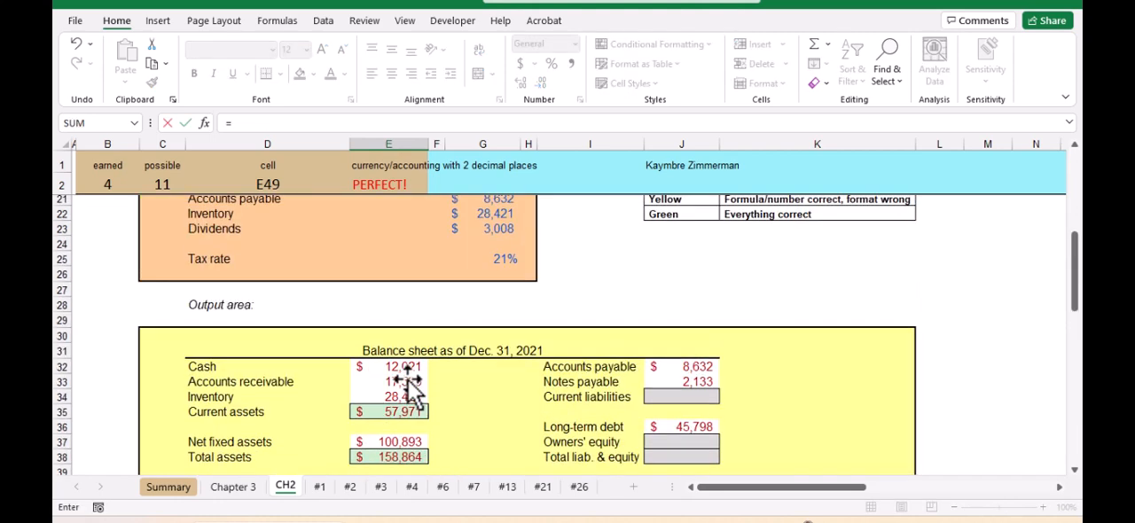
click(501, 266)
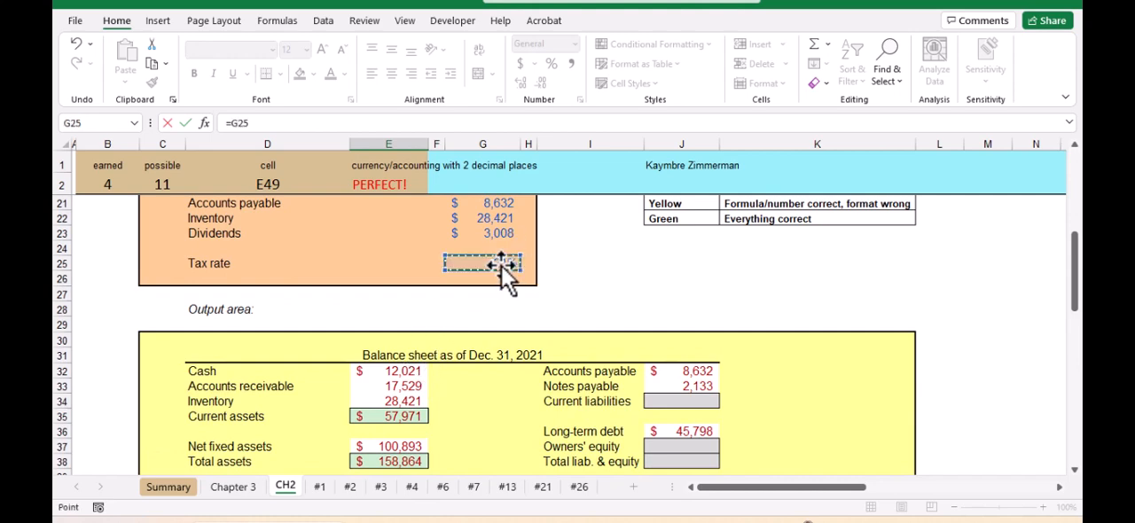
scroll(442, 322, down, 1)
scroll(443, 322, down, 4)
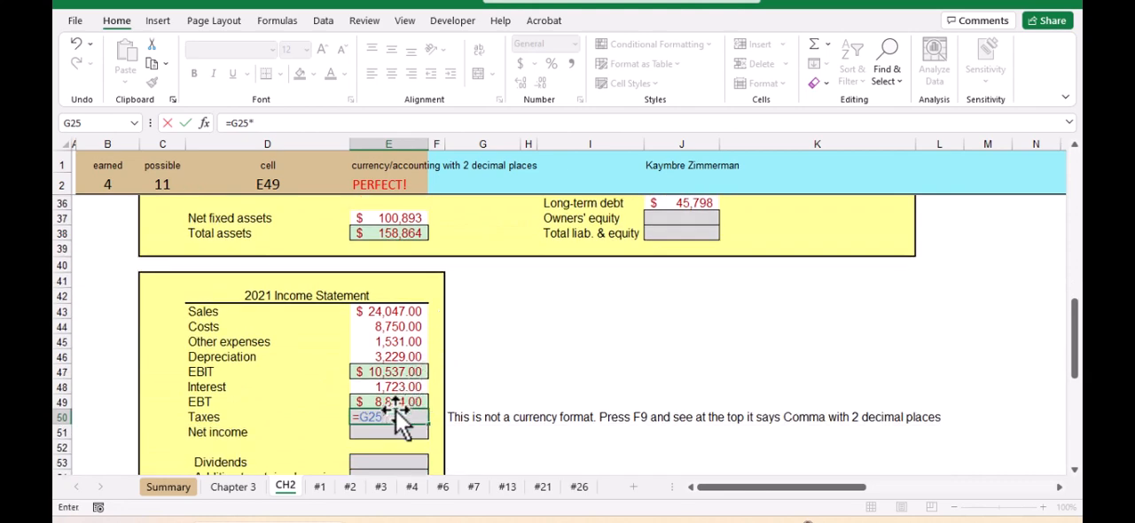
click(396, 404)
key(Return)
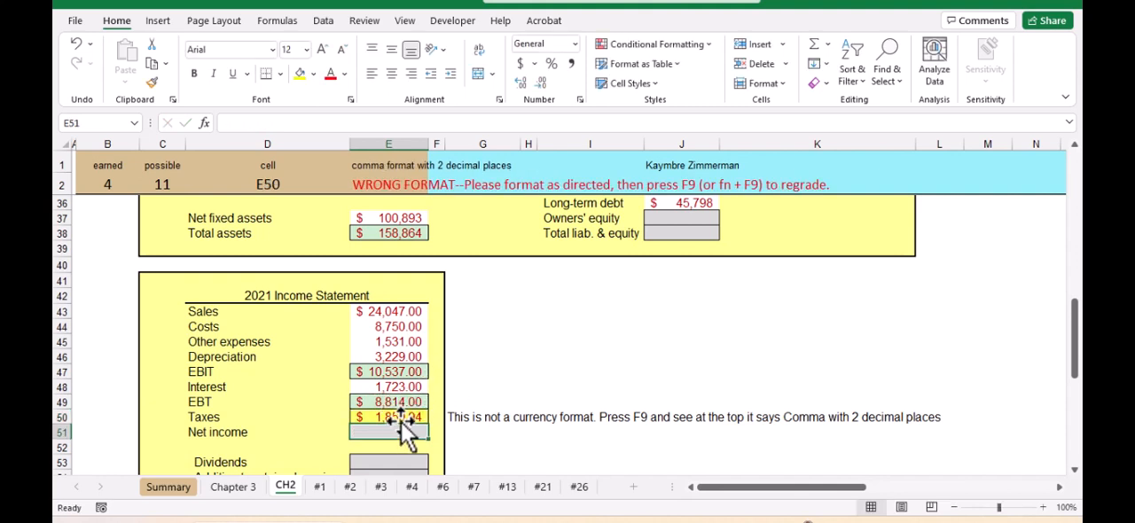
click(398, 418)
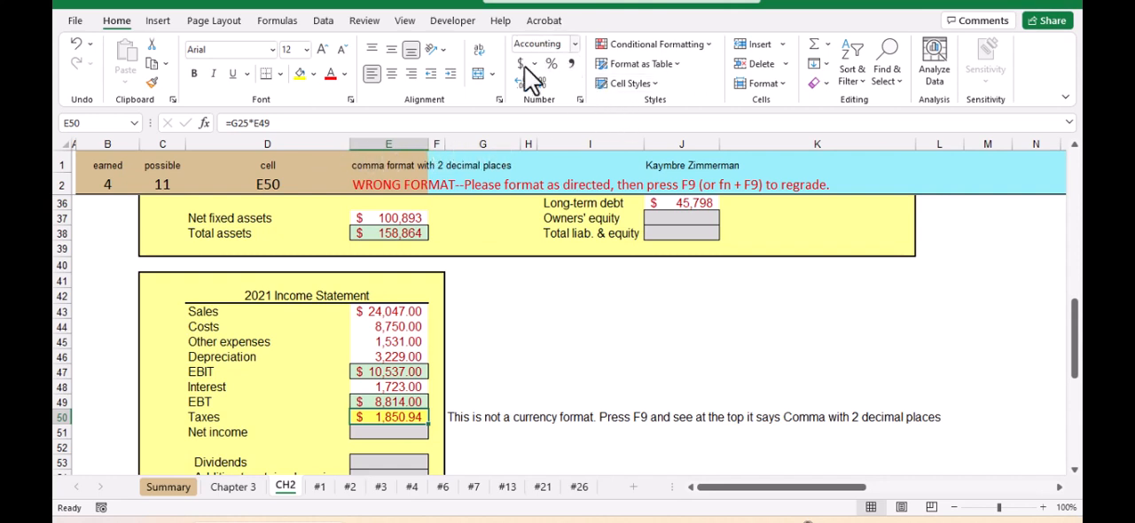
click(571, 65)
Calculate net income in E51 by subtracting taxes from EBT with the formula =E49-E50
click(396, 432)
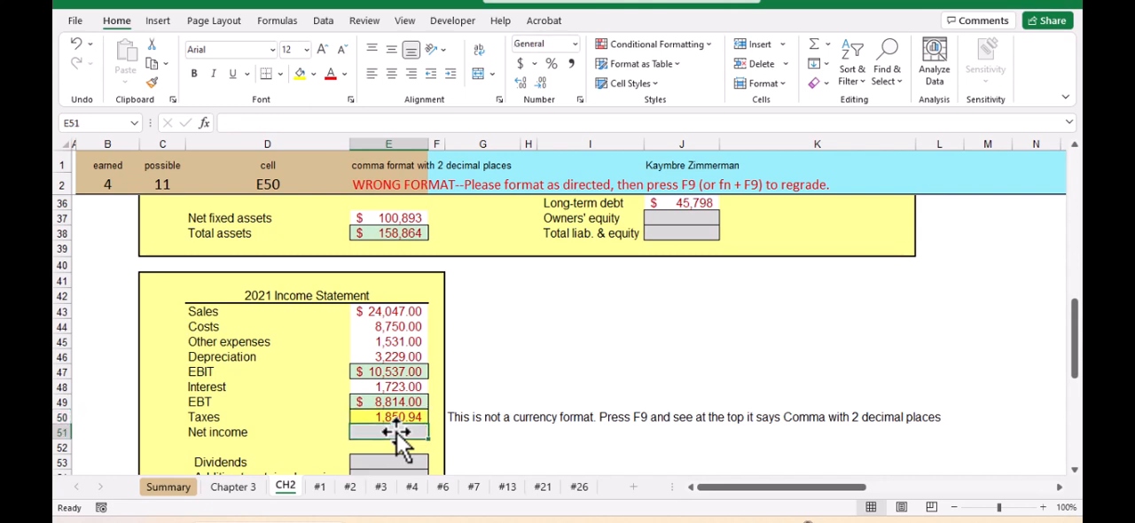
text(=)
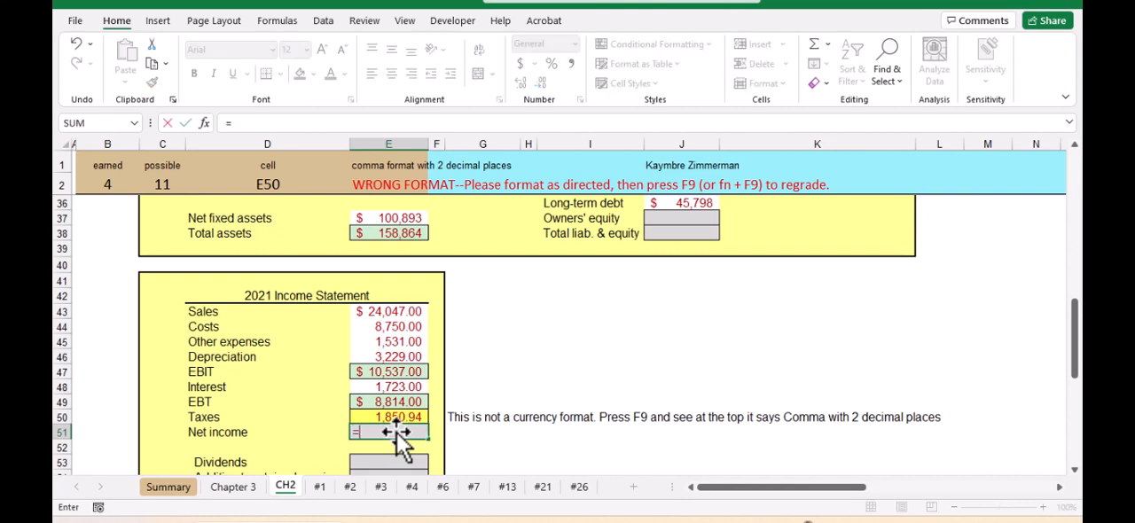
key(Up)
key(Up)
text(-)
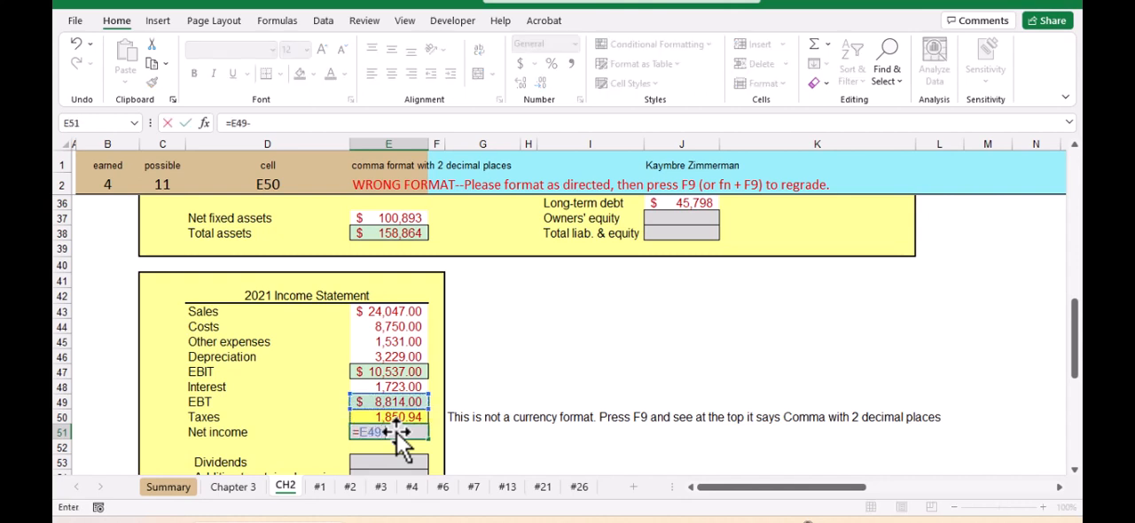
key(Up)
key(Return)
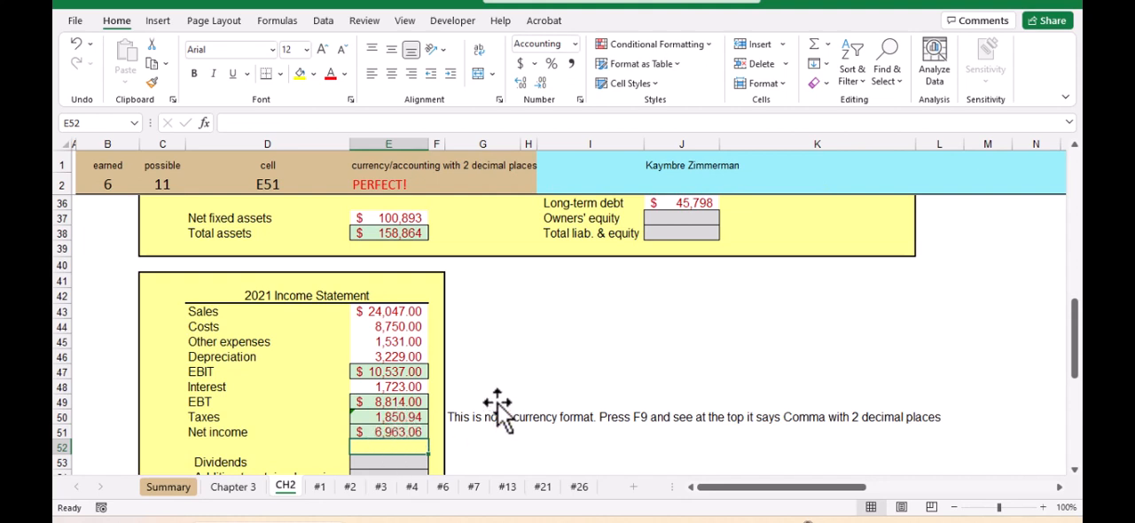
Switch to sheet #13 and examine its 2020 and 2021 balance sheet inputs and common-size instructions at 90% zoom
scroll(491, 386, down, 1)
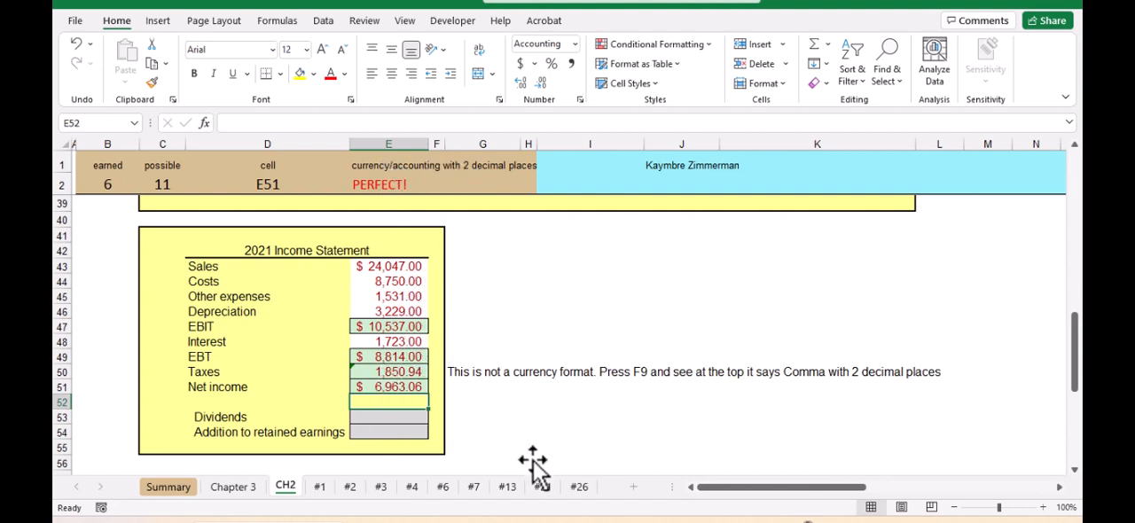
click(509, 488)
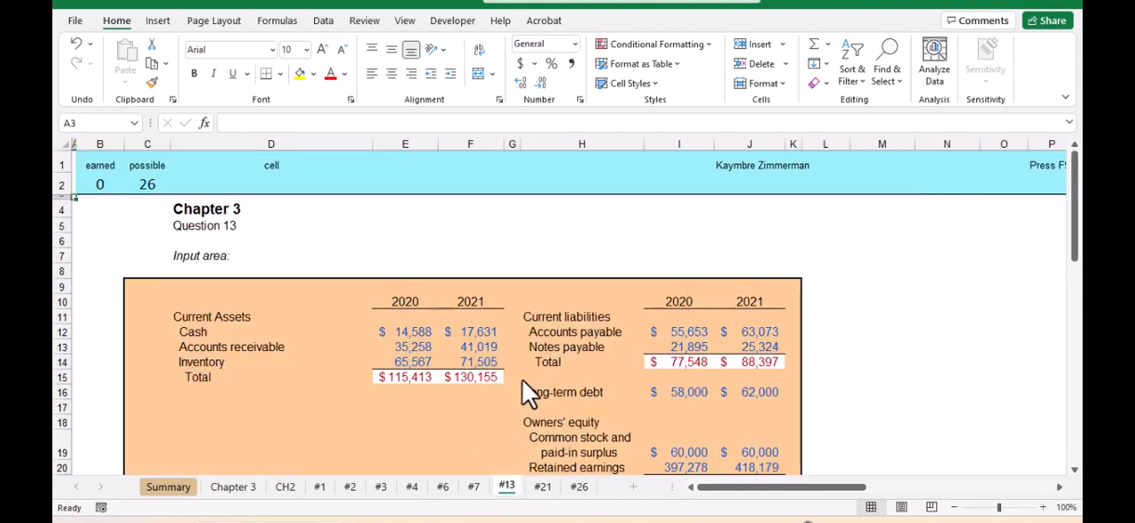
scroll(522, 381, down, 3)
scroll(513, 366, down, 2)
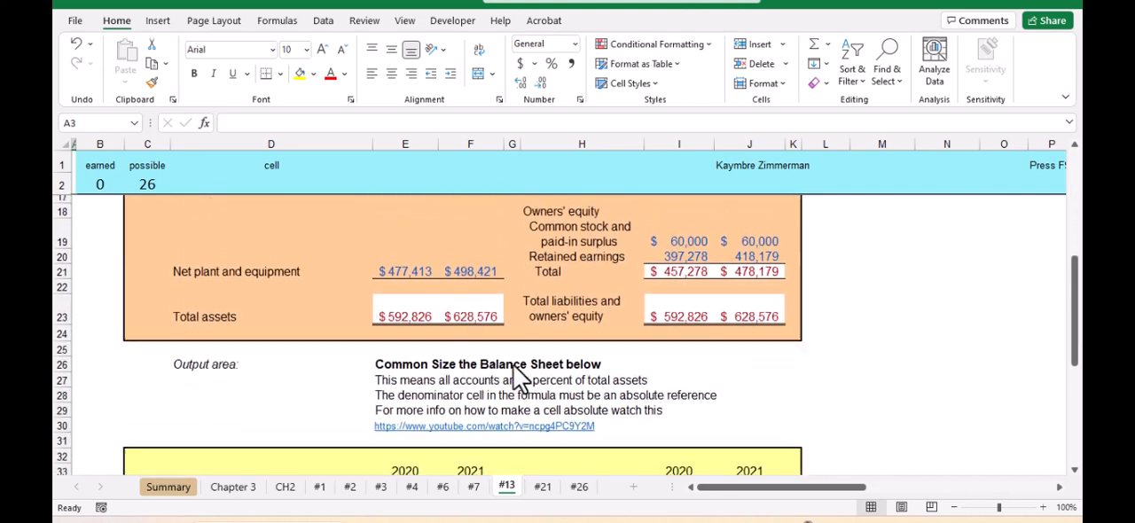
scroll(512, 367, up, 2)
scroll(513, 366, up, 1)
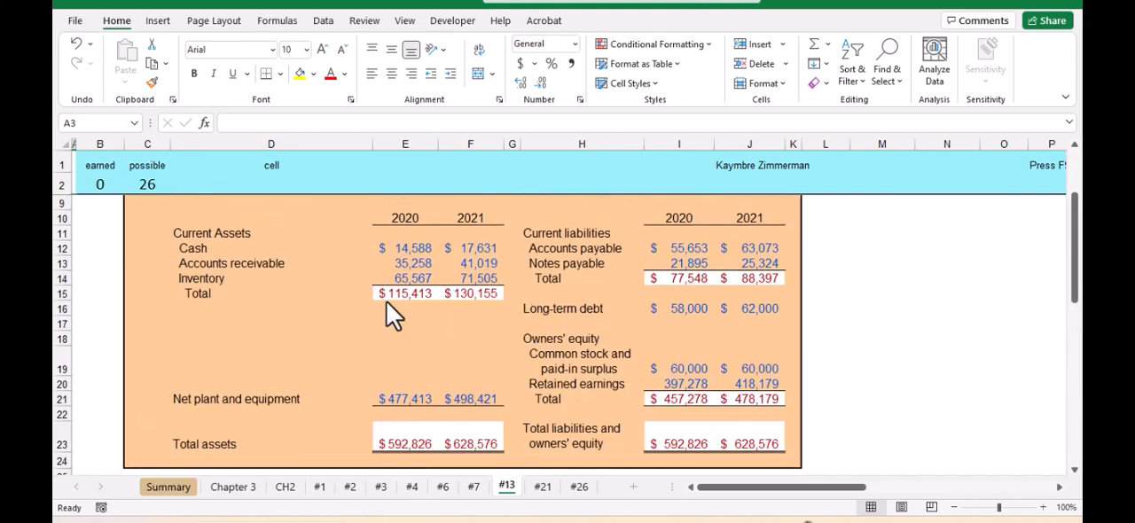
click(956, 506)
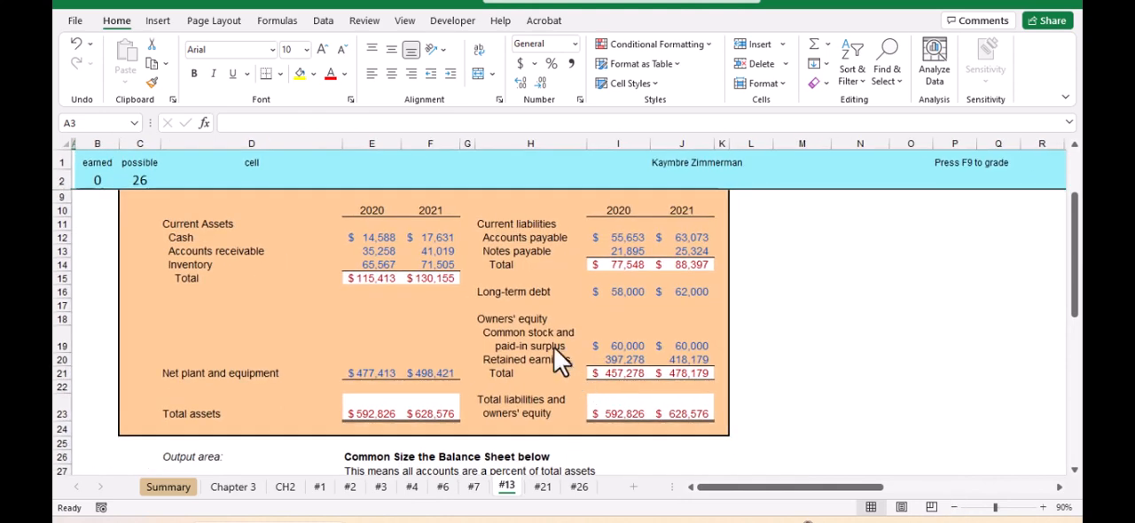
scroll(523, 337, up, 2)
scroll(513, 329, down, 1)
scroll(512, 329, down, 2)
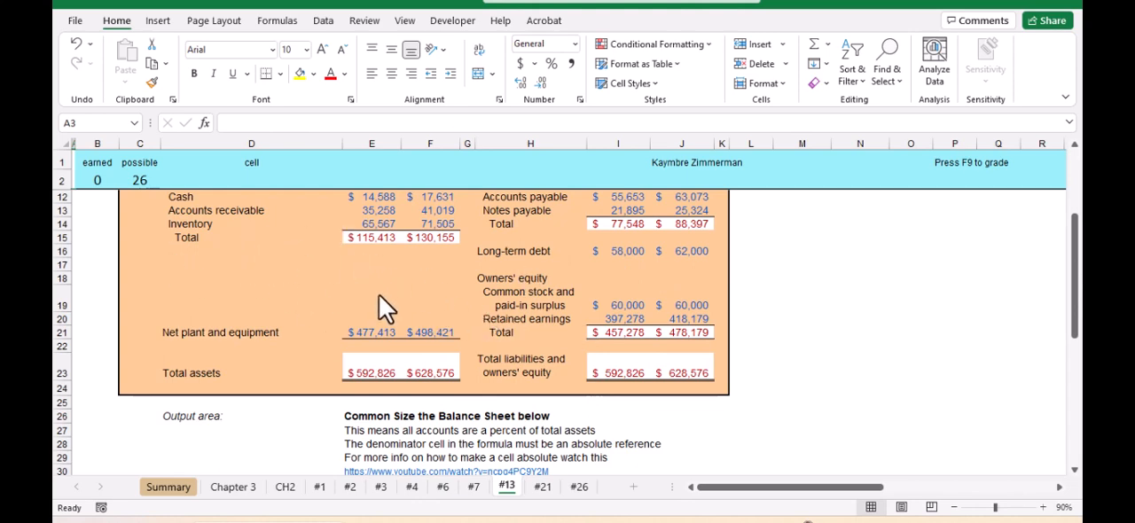
scroll(493, 270, down, 4)
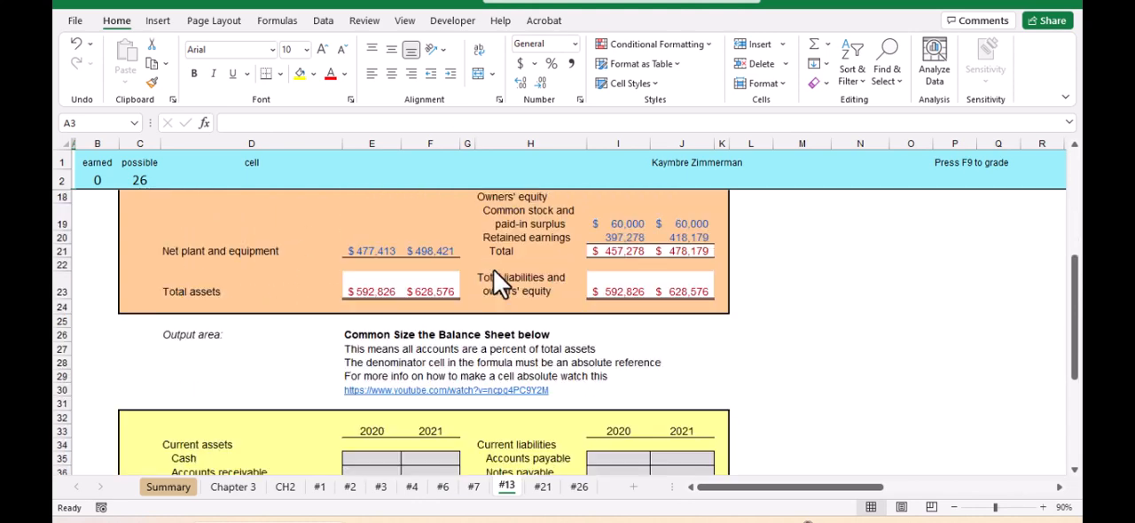
Calculate the 2020 common-size cash value in E35 by dividing cash by total assets with the formula =E12/E23
click(365, 351)
click(447, 348)
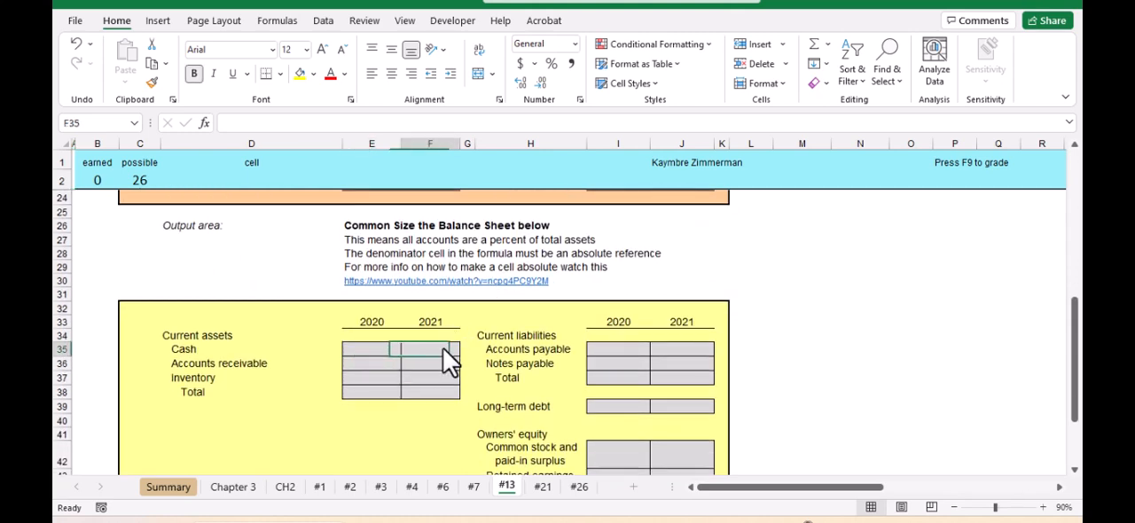
click(373, 350)
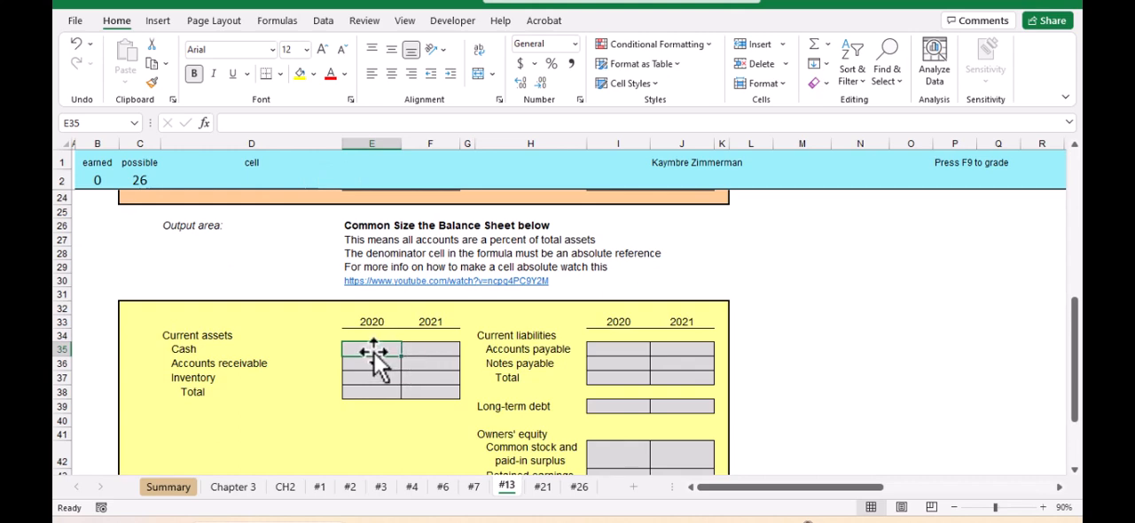
text(=)
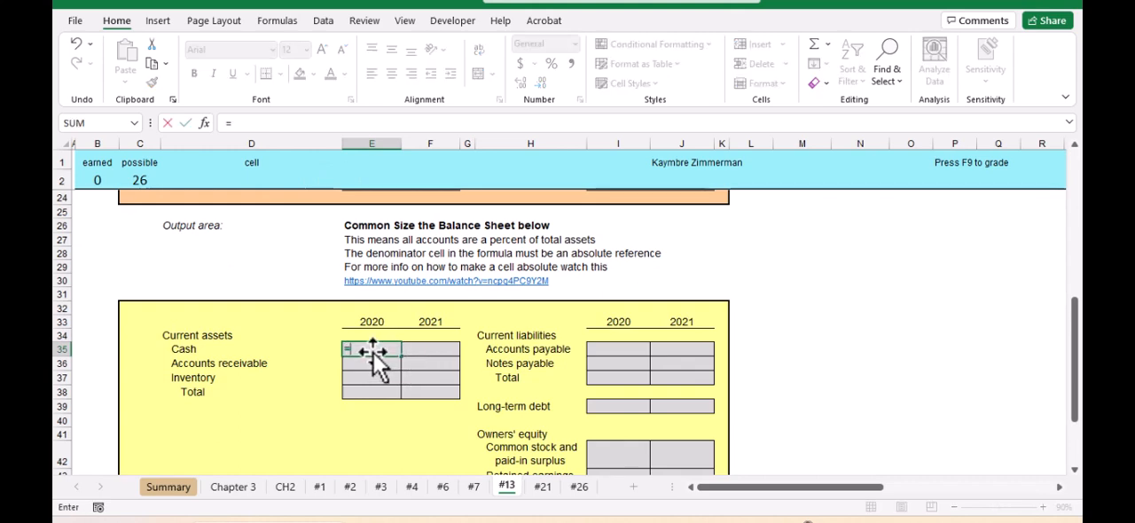
scroll(450, 318, up, 5)
click(380, 238)
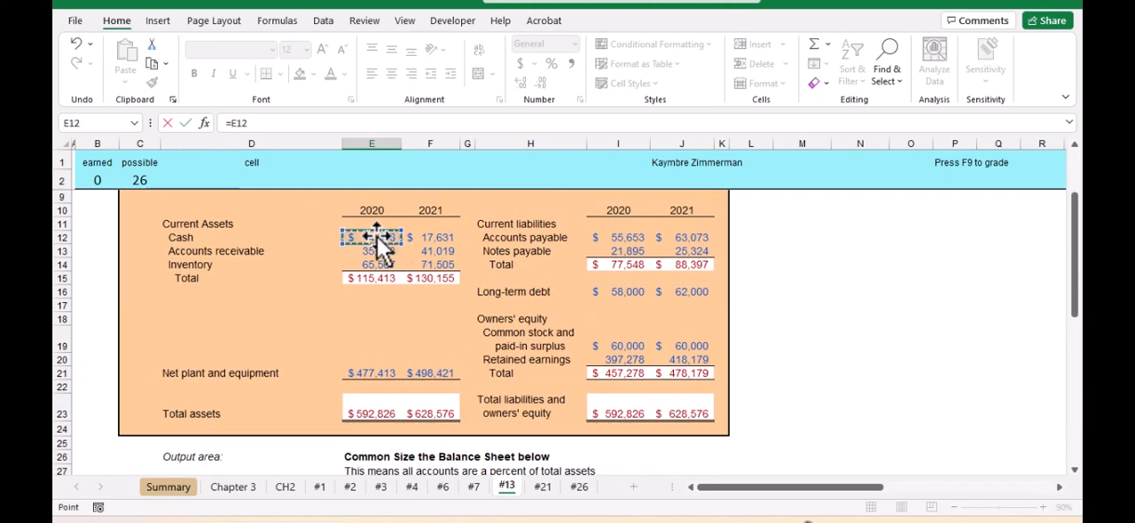
text(/)
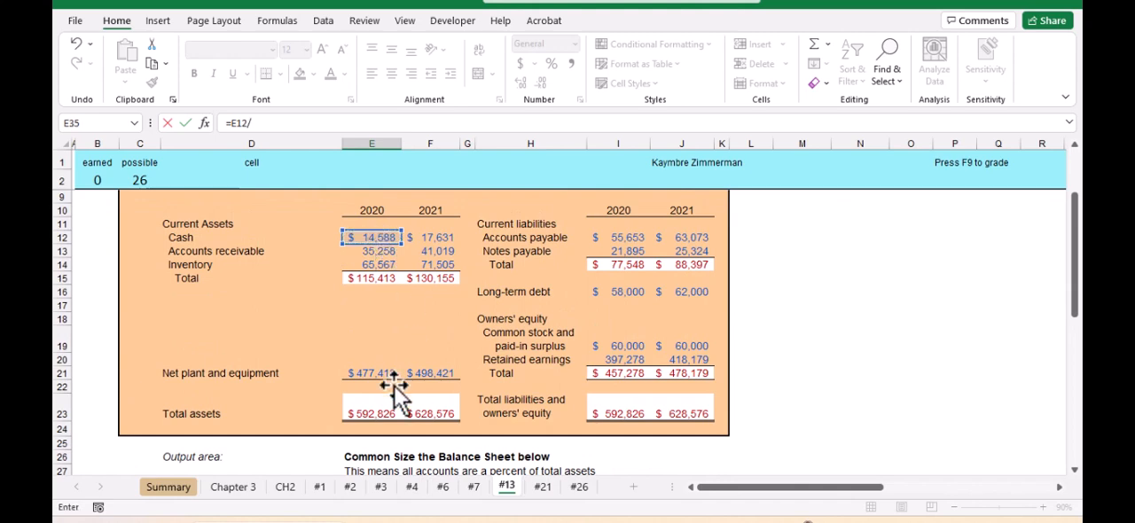
click(371, 411)
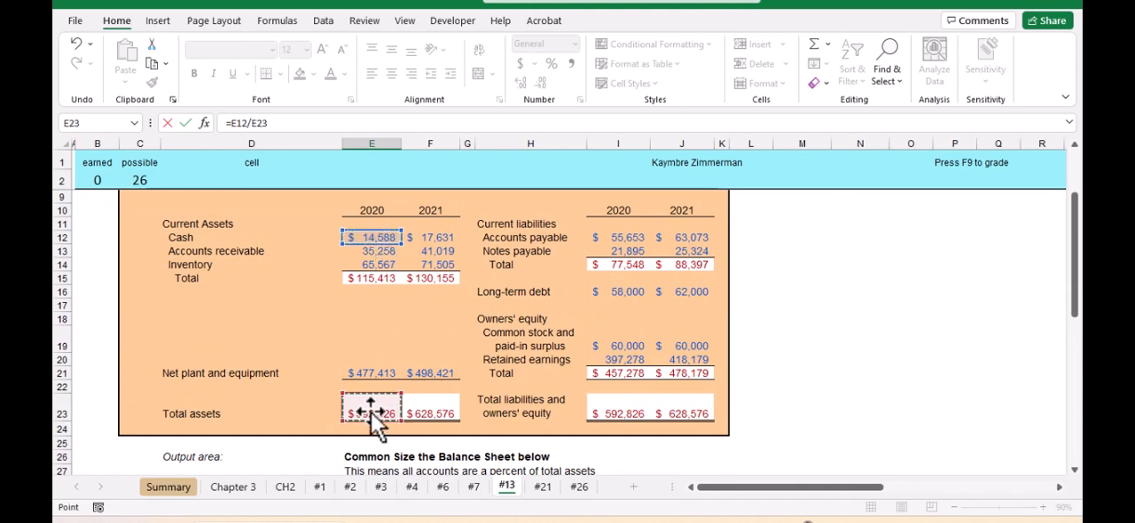
key(Return)
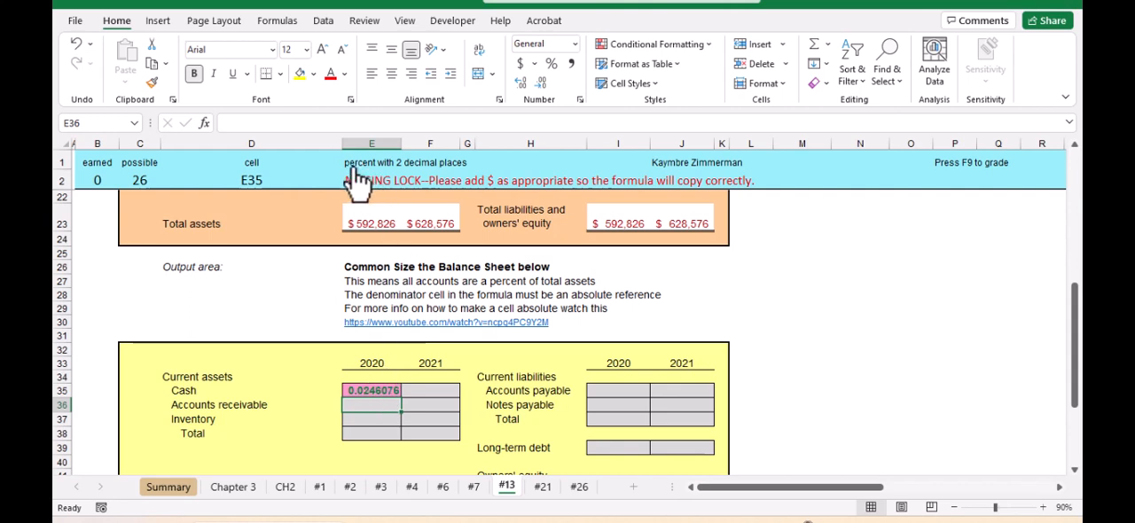
Format the 2020 common-size cash value in E35 as a percentage and increase its number of decimal places
click(551, 68)
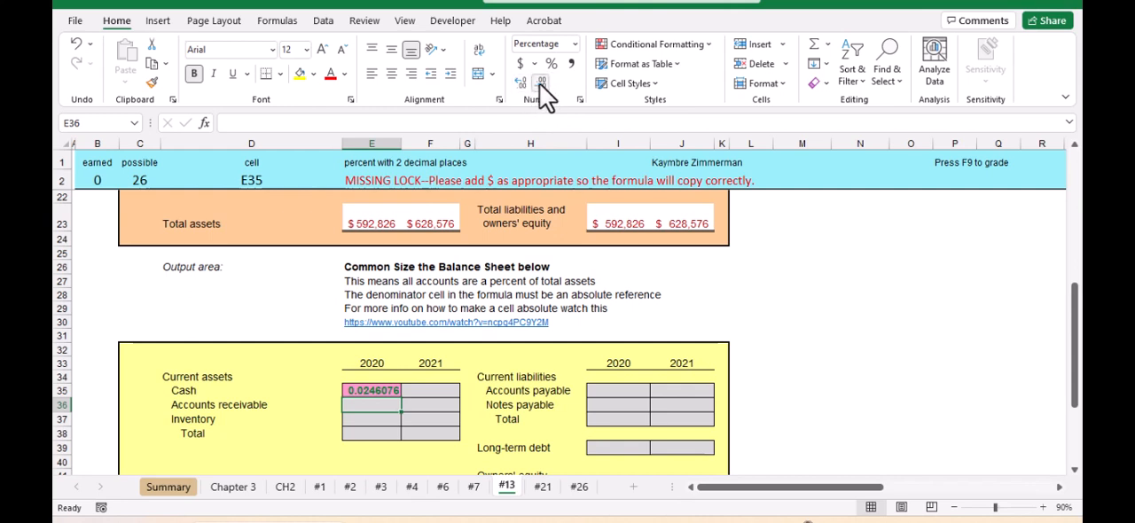
click(366, 390)
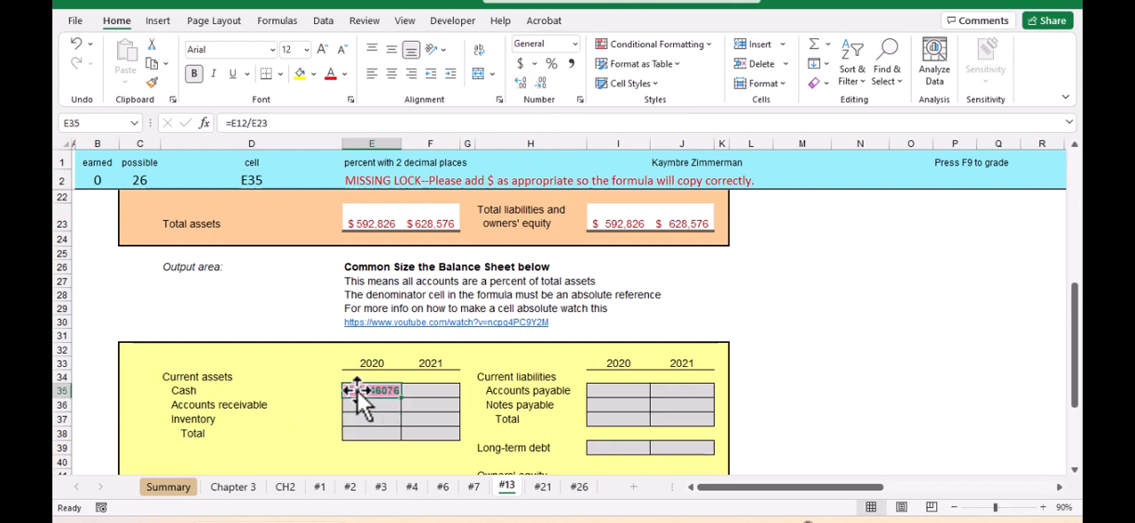
click(552, 64)
click(525, 84)
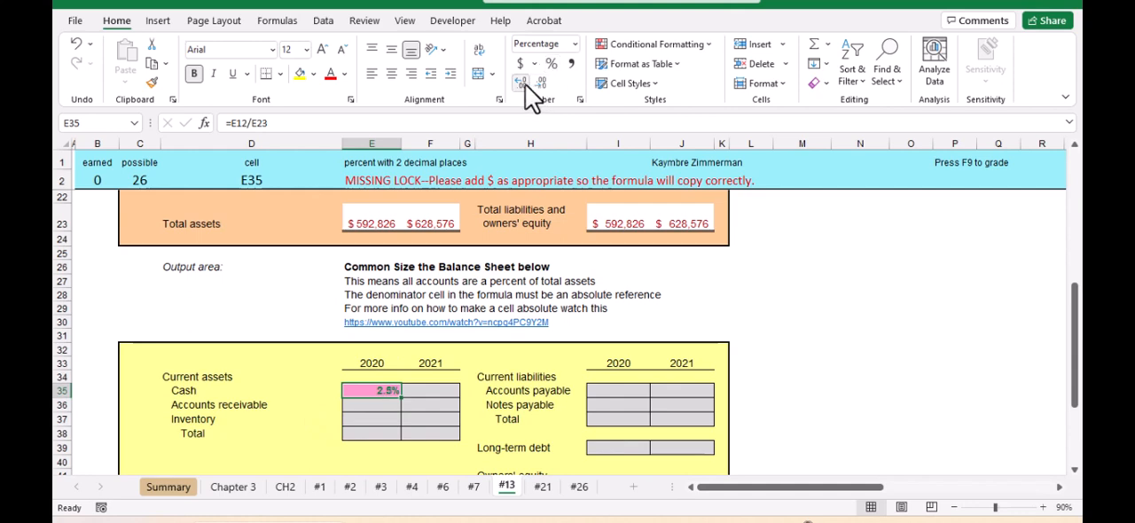